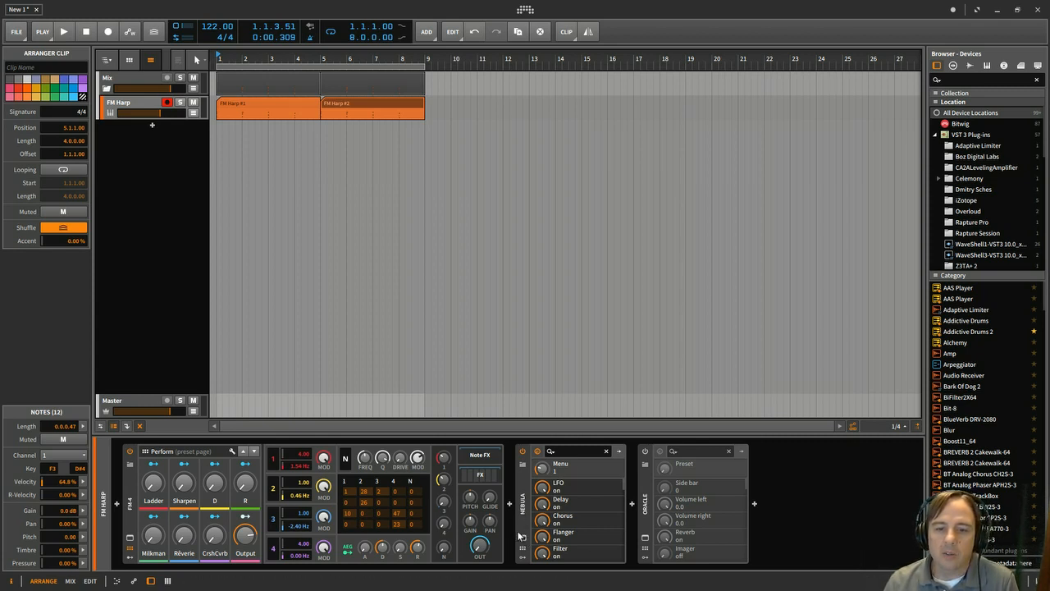
# Open the Nebula and Oracle plug-in windows, close Oracle, and move the Nebula window clear of the FM Harp clips
pyautogui.click(522, 539)
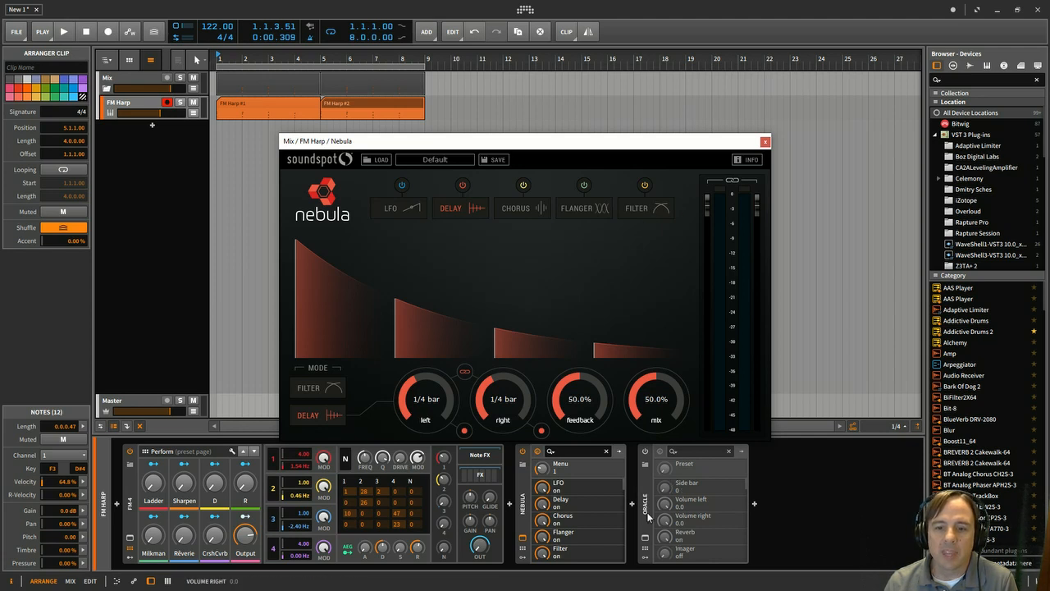
pyautogui.click(646, 537)
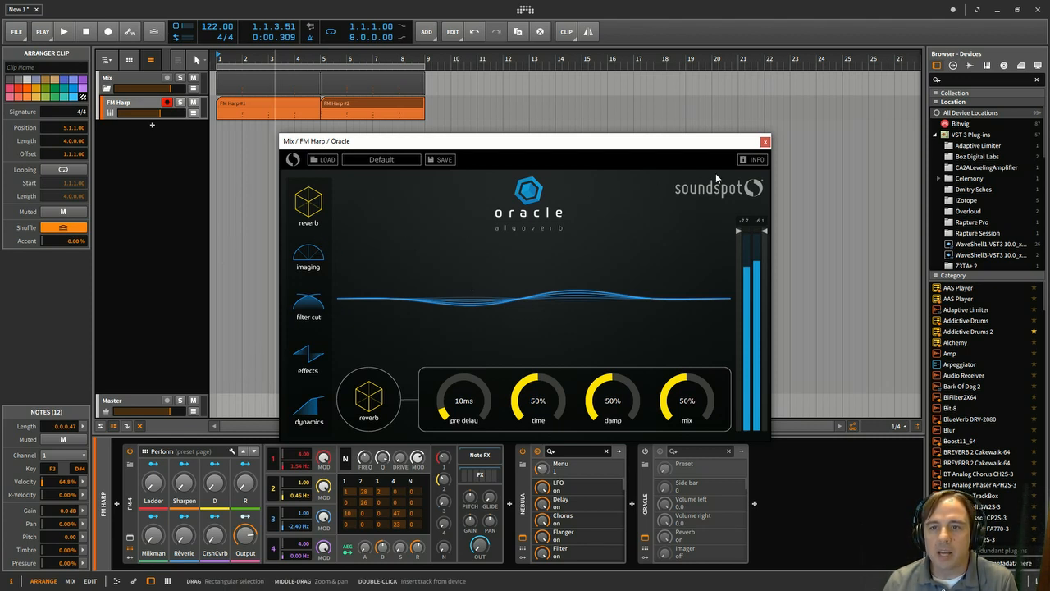
pyautogui.click(764, 143)
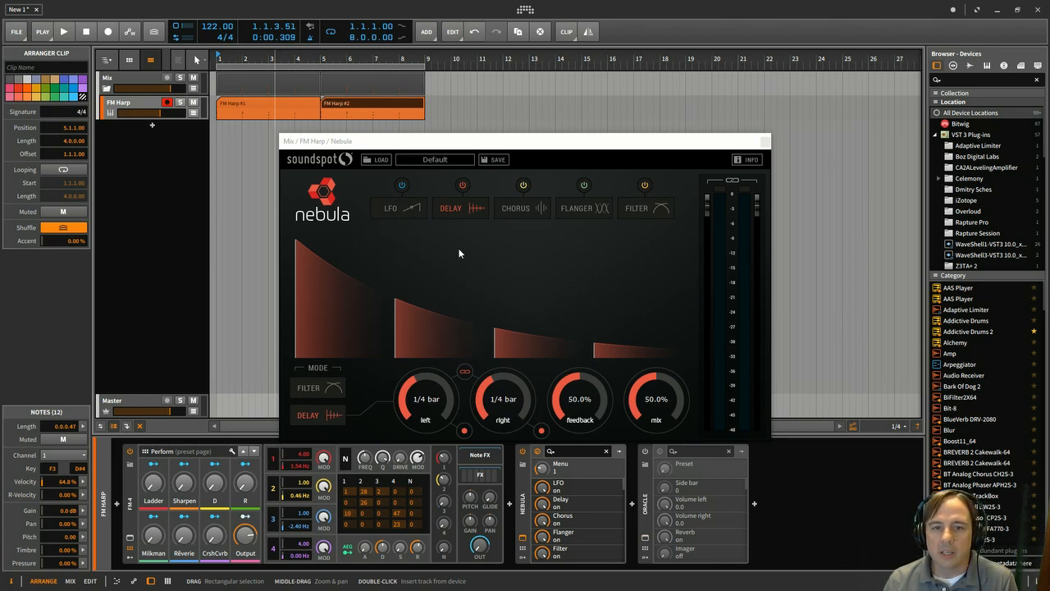
pyautogui.moveTo(500, 142); pyautogui.dragTo(658, 144)
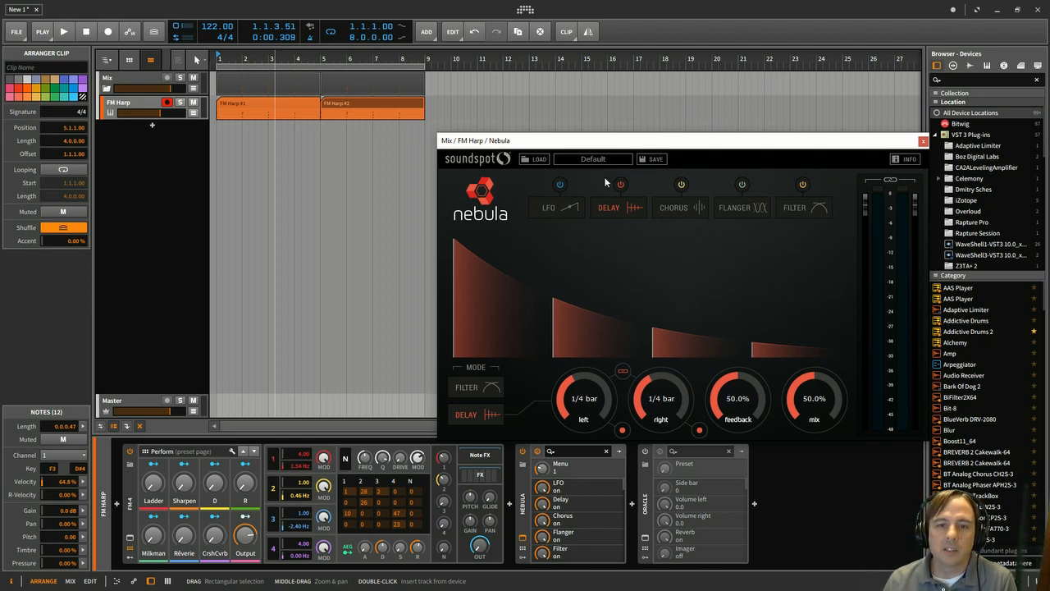
# Bypass the Nebula device and play the FM Harp clips to hear the dry sound
pyautogui.click(522, 451)
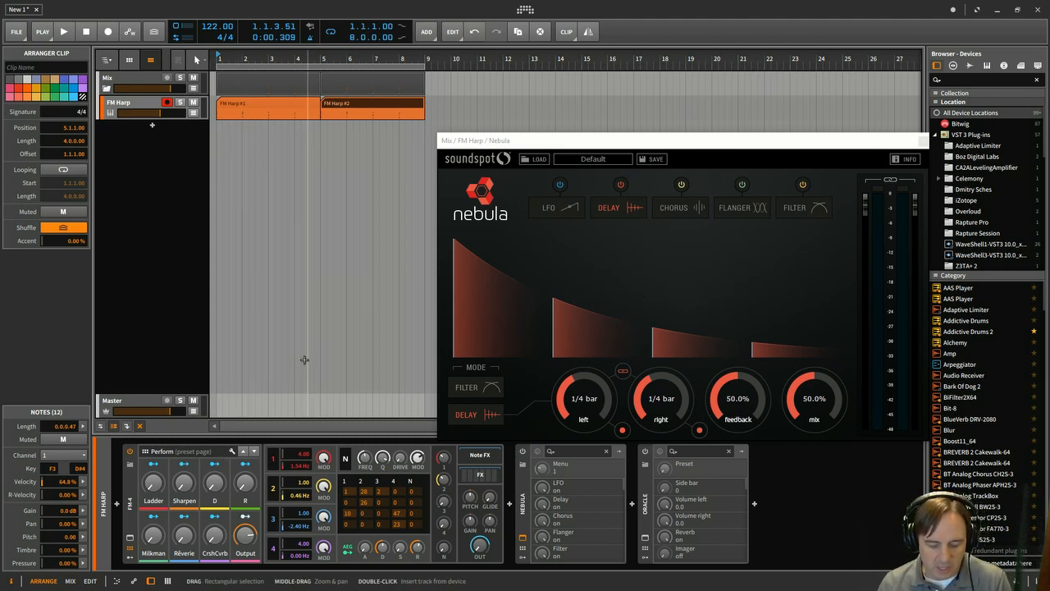
pyautogui.press('space')
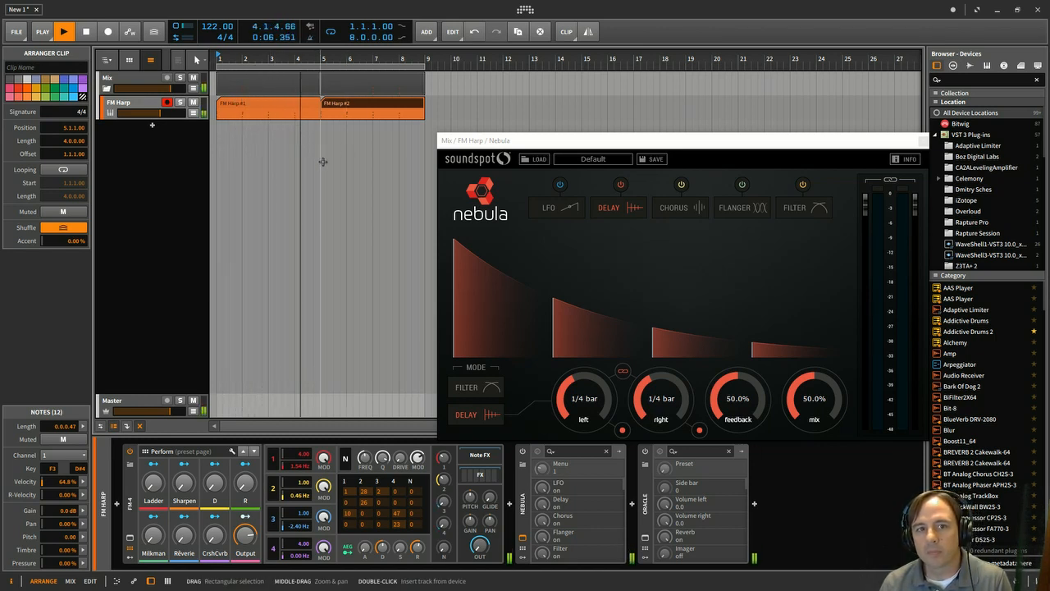
pyautogui.press('space')
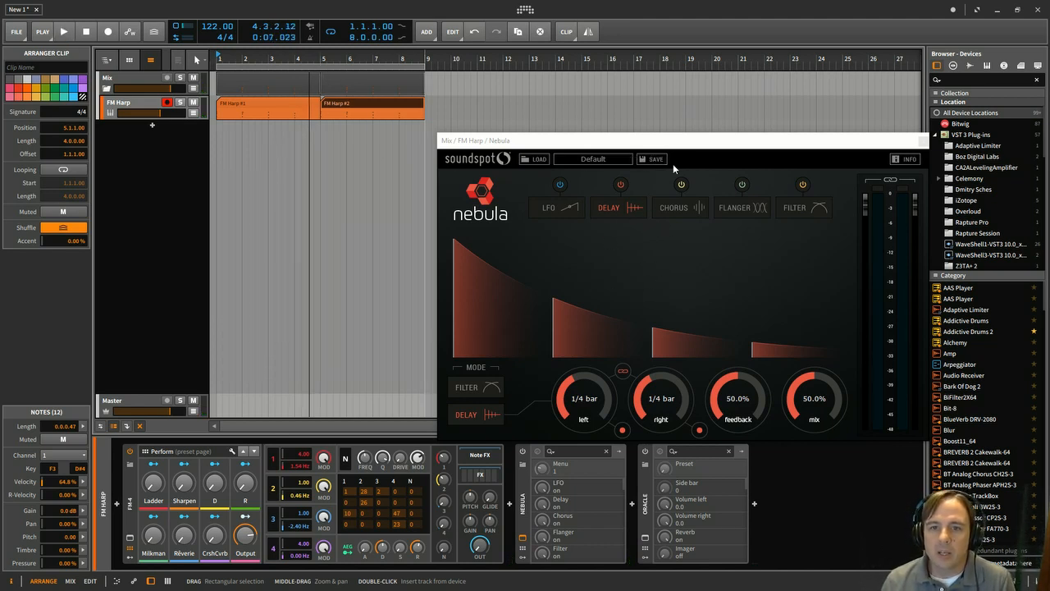
# Re-enable the Nebula device and turn off its LFO, chorus, flanger and filter, leaving only the delay on
pyautogui.click(523, 450)
pyautogui.click(559, 185)
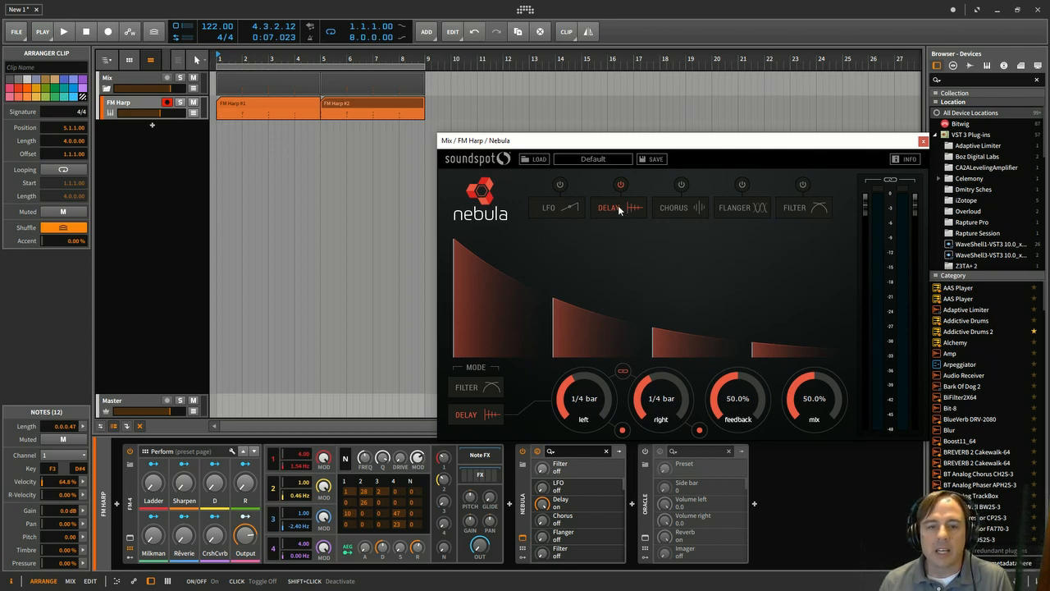
# During playback, try a 1/2 bar delay, then set the linked delay times to 1/8 bar and the feedback to 70.7%
pyautogui.press('space')
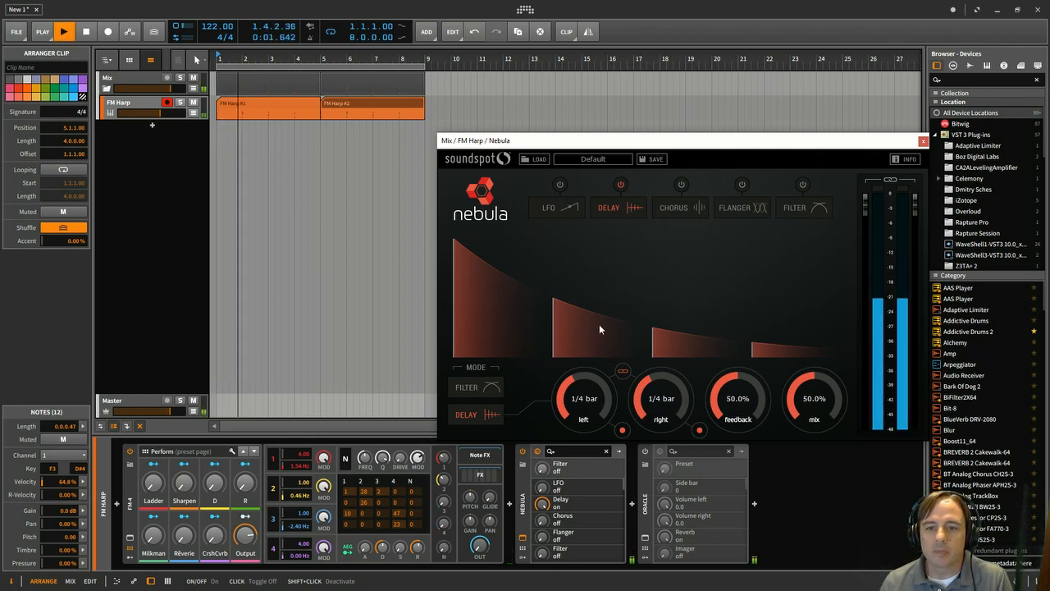
pyautogui.moveTo(580, 391); pyautogui.dragTo(570, 417)
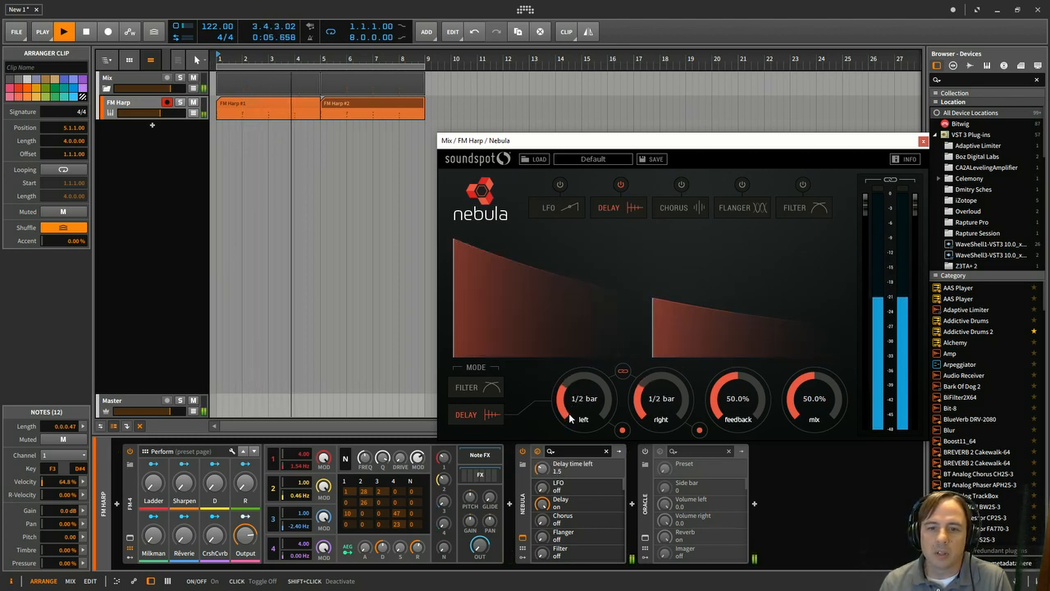
pyautogui.moveTo(572, 407); pyautogui.dragTo(585, 354)
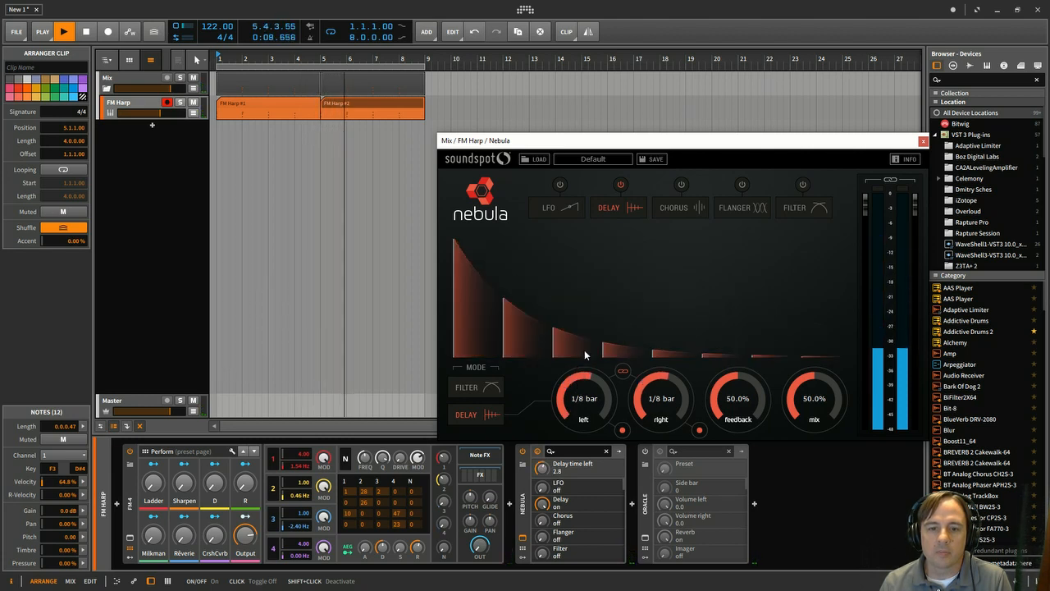
pyautogui.moveTo(744, 395); pyautogui.dragTo(744, 344)
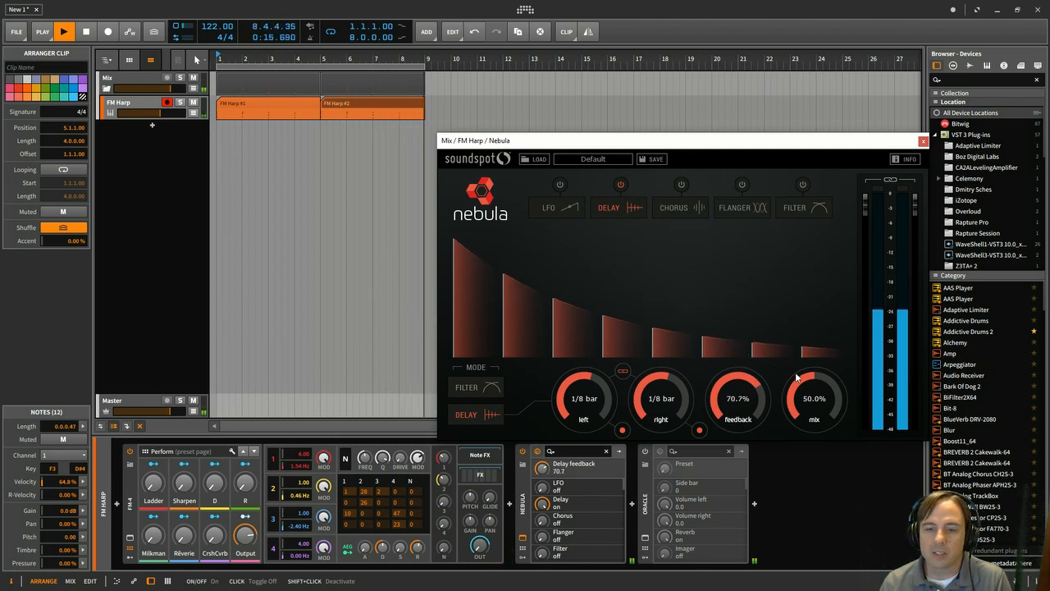
# Try the delay mix at 0%, return it to 50%, and stop playback
pyautogui.moveTo(817, 380); pyautogui.dragTo(846, 520)
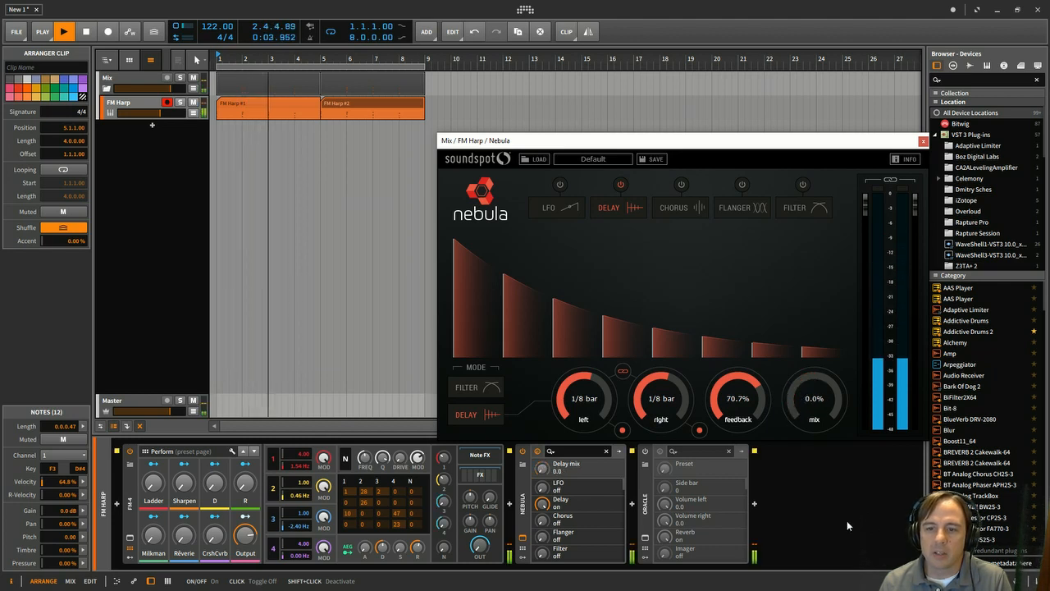
pyautogui.moveTo(814, 398); pyautogui.dragTo(801, 363)
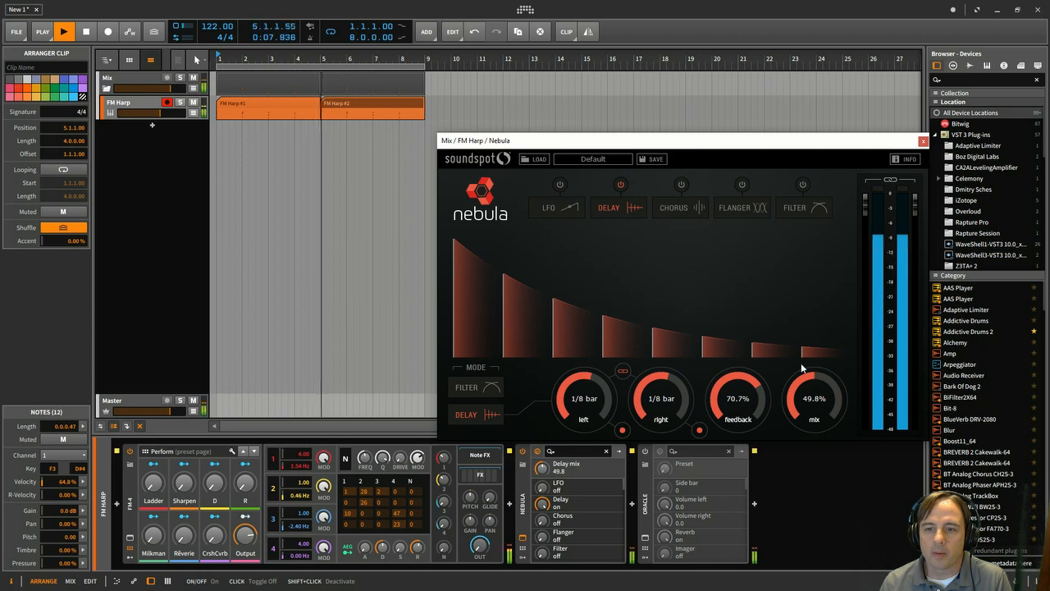
pyautogui.doubleClick(816, 378)
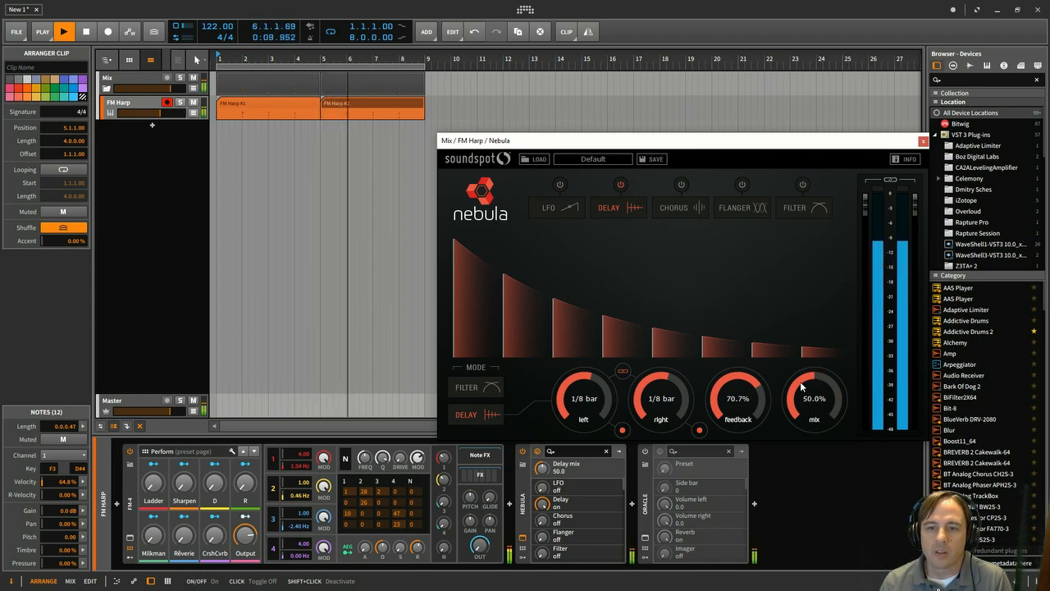
pyautogui.press('space')
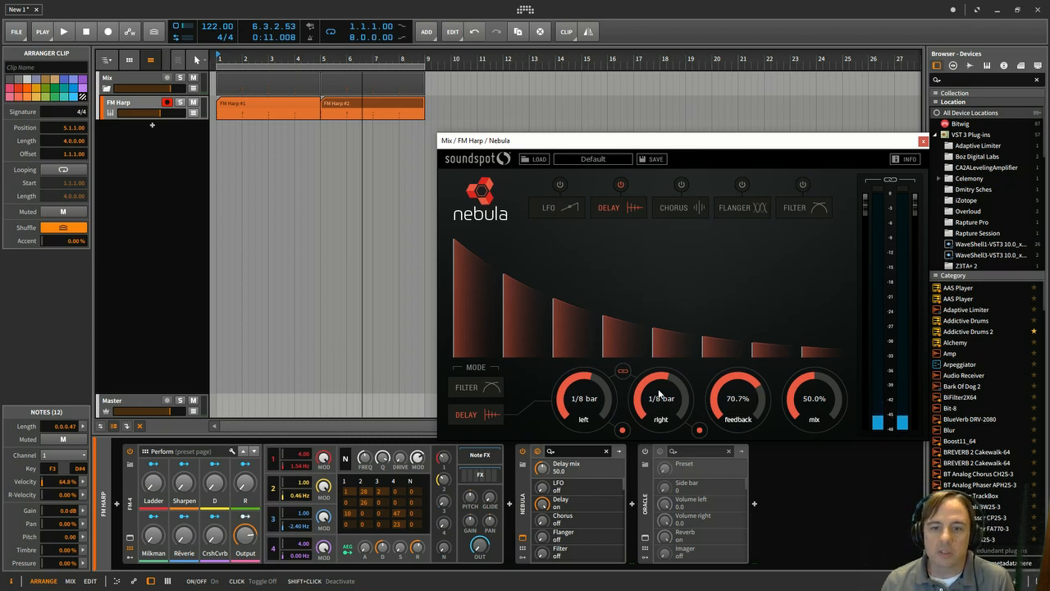
# Try triplet delays with left and right unlinked, setting the left time to 1/4 bar, and play the clips
pyautogui.click(622, 430)
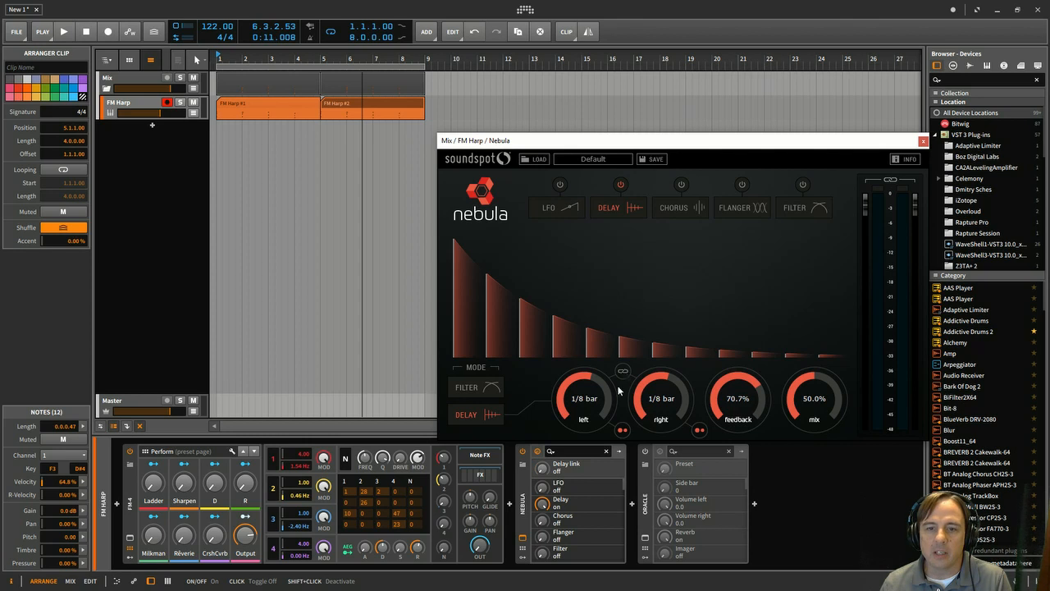
pyautogui.click(592, 380)
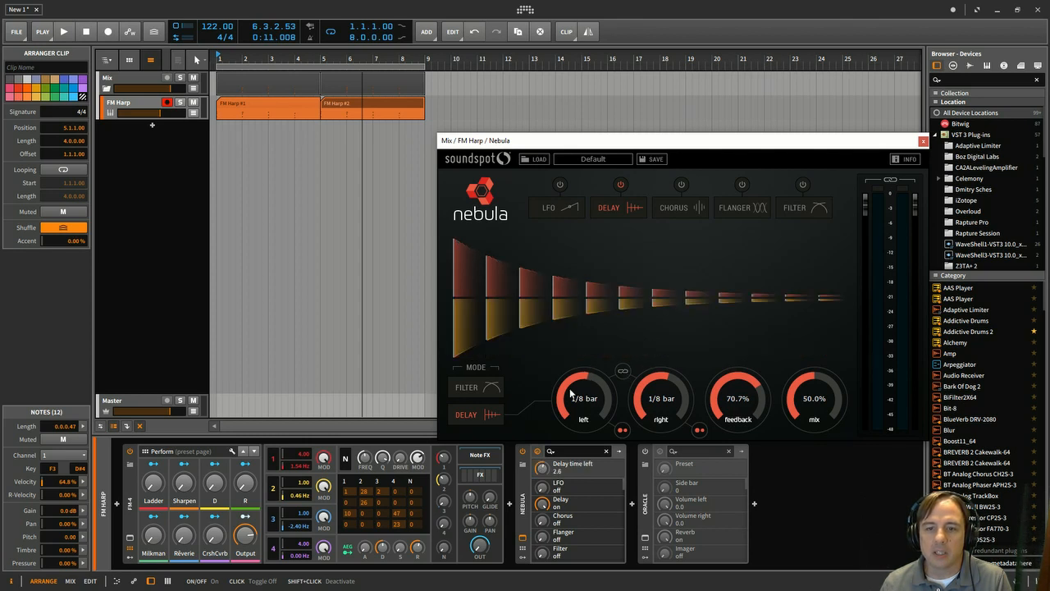
pyautogui.moveTo(572, 394); pyautogui.dragTo(564, 408)
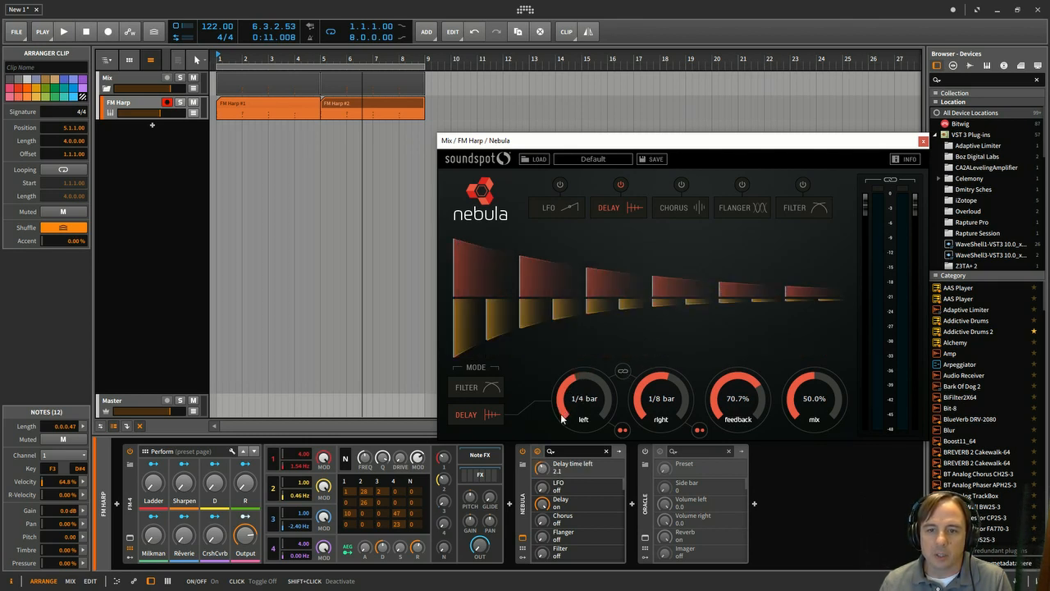
pyautogui.press('space')
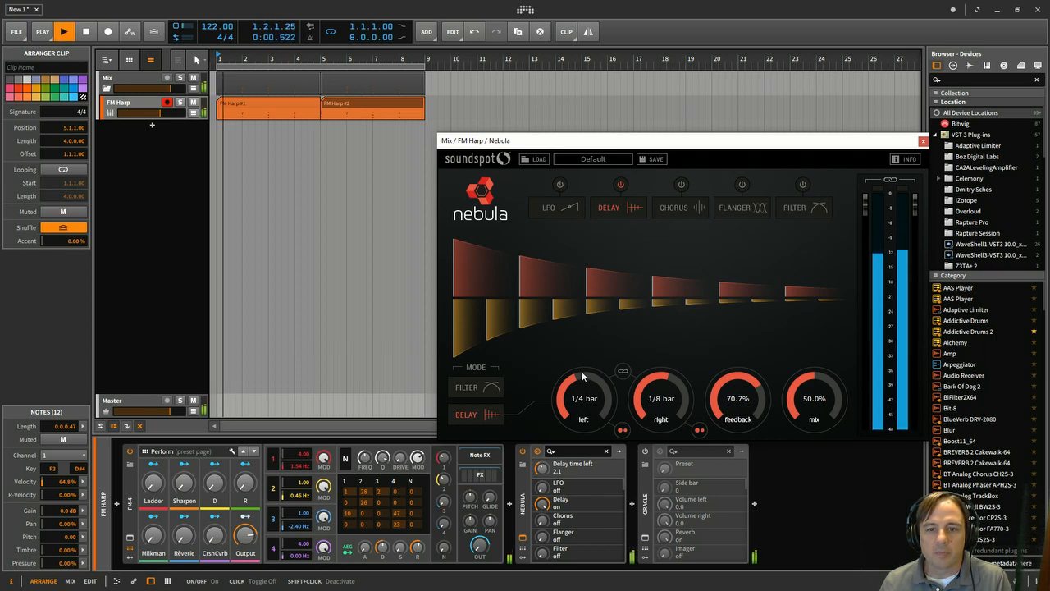
# Return the delay to straight timing, relink both sides at 1/8 bar, and play the result briefly
pyautogui.click(622, 430)
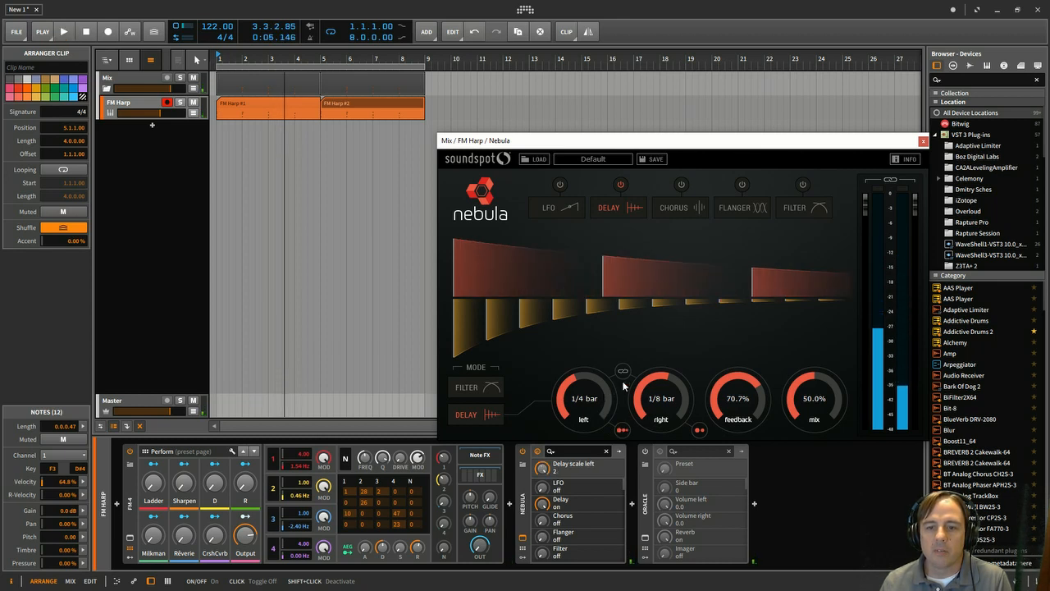
pyautogui.click(622, 431)
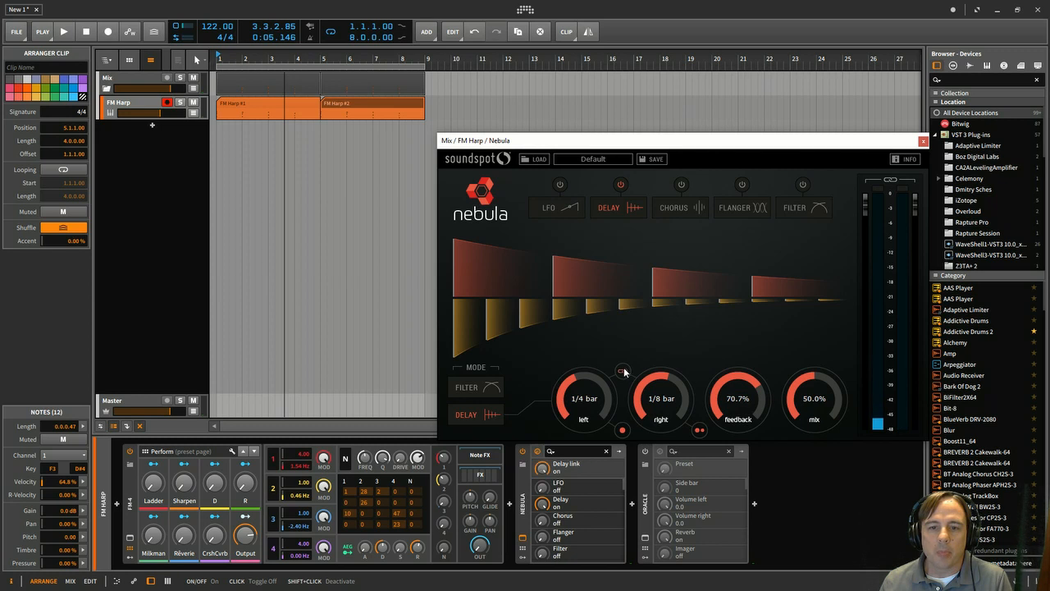
pyautogui.moveTo(583, 393); pyautogui.dragTo(579, 363)
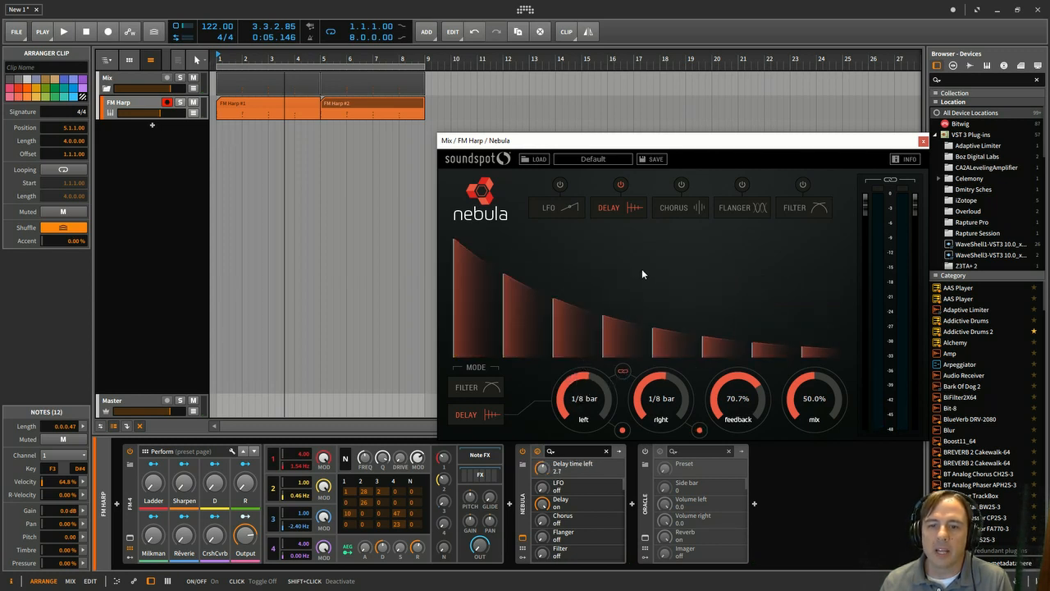
pyautogui.press('space')
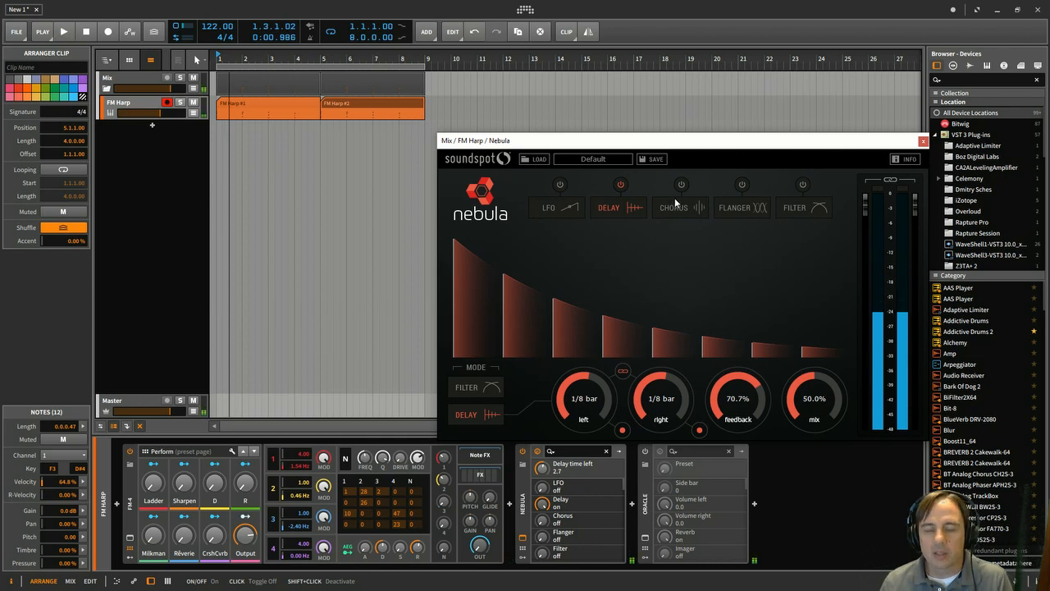
# Turn on the chorus and, during playback, set its depth to 44% and its mix to 22%
pyautogui.click(678, 207)
pyautogui.click(682, 185)
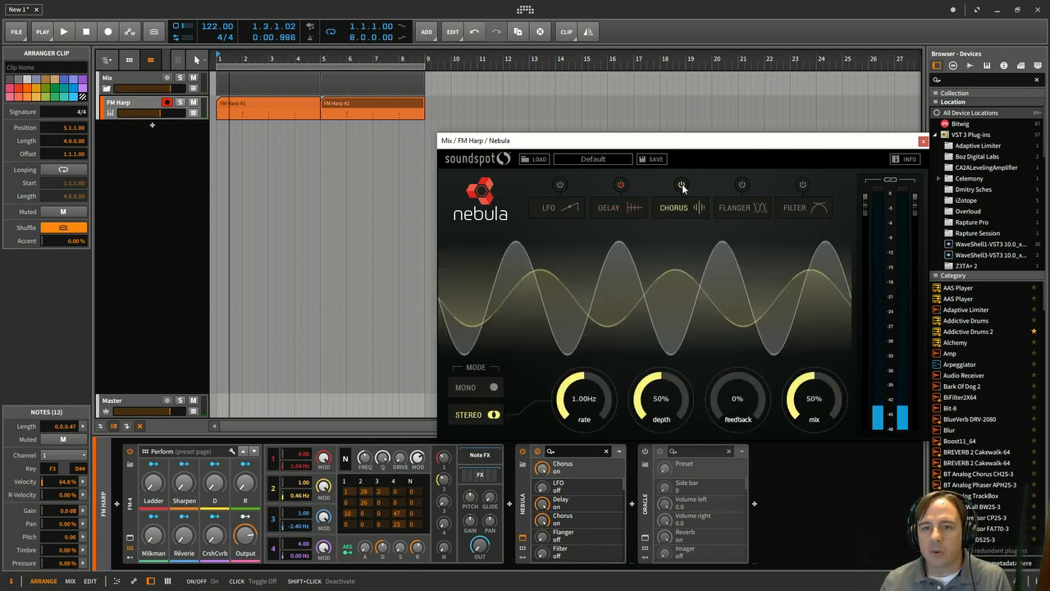
pyautogui.press('space')
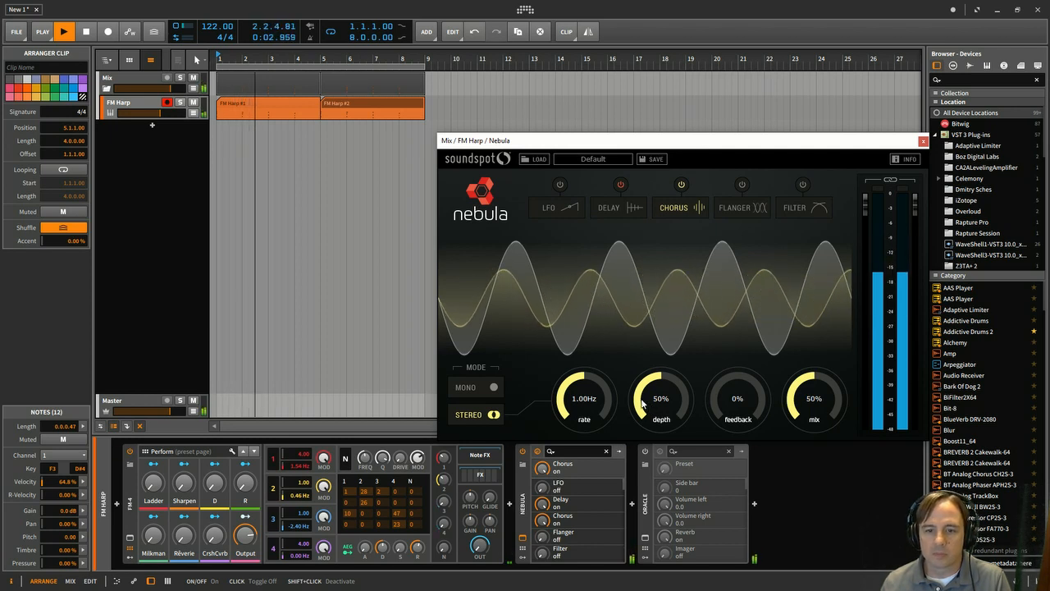
pyautogui.scroll(-6, 643, 401)
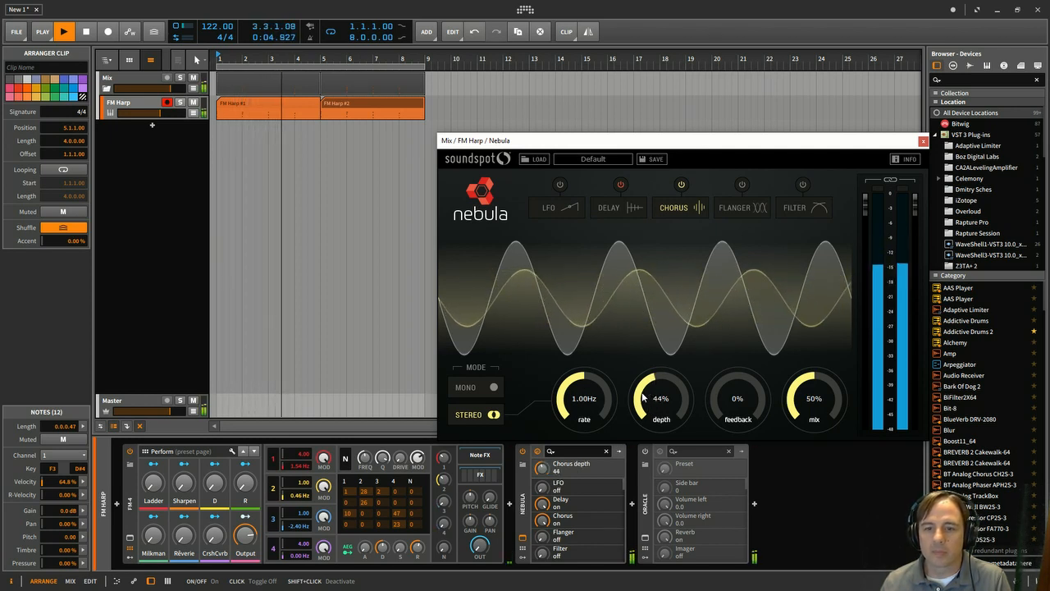
pyautogui.scroll(-7, 809, 385)
pyautogui.moveTo(782, 431); pyautogui.dragTo(778, 402)
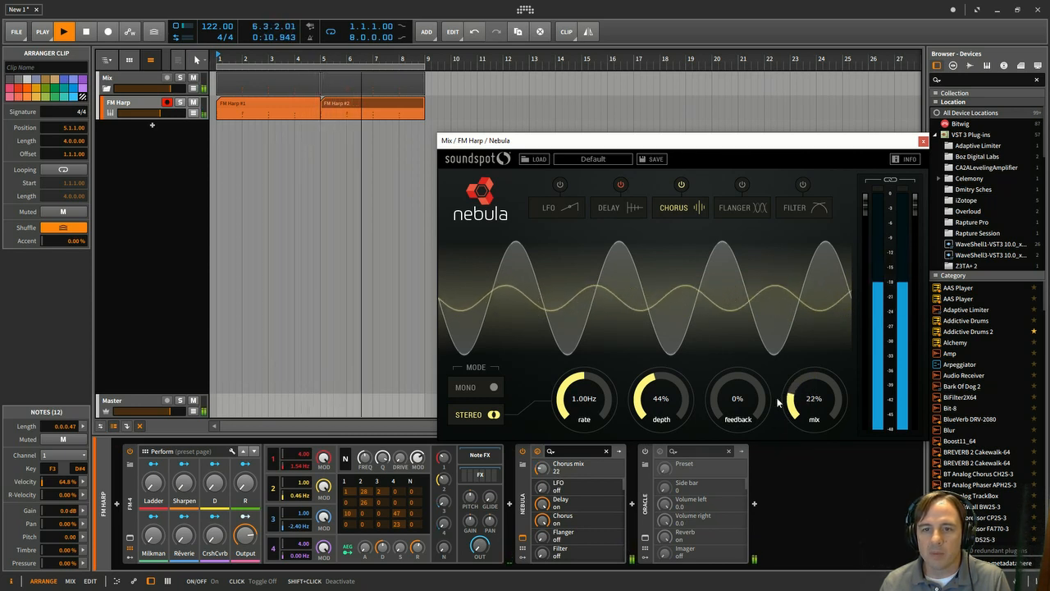
# Turn on the flanger and raise its mix to about 35%
pyautogui.click(739, 206)
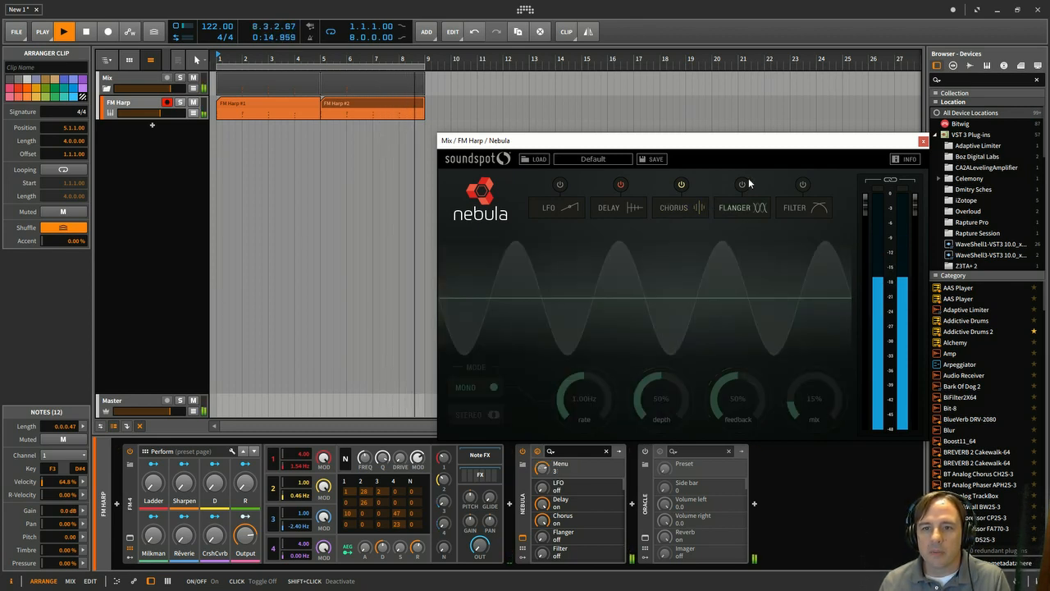
pyautogui.click(742, 184)
pyautogui.moveTo(787, 410); pyautogui.dragTo(806, 361)
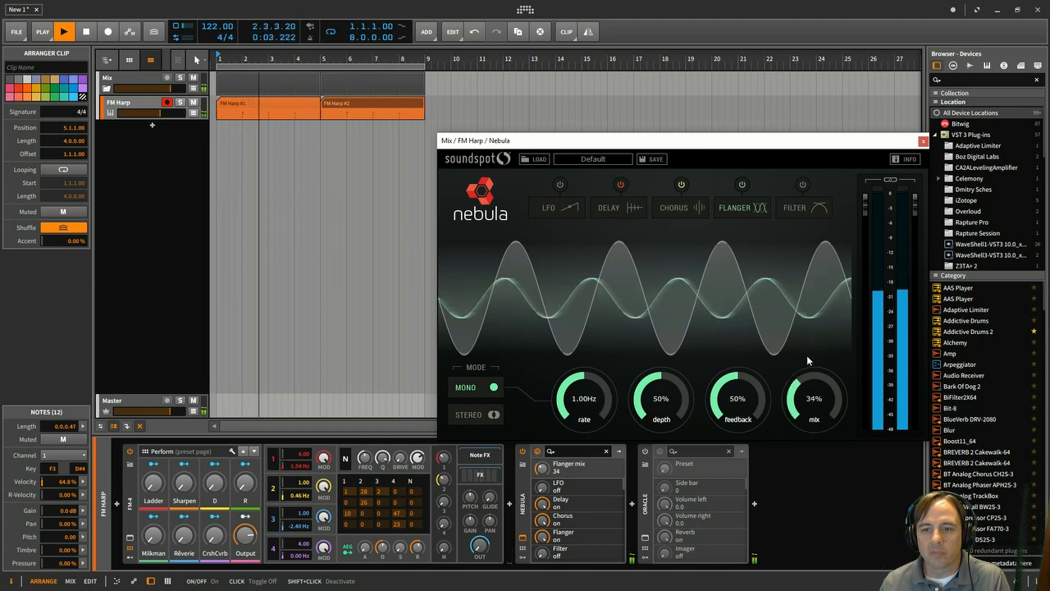
# Turn off the chorus, try a stronger flanger mix of 52%, and settle the flanger mix at 31%
pyautogui.click(608, 210)
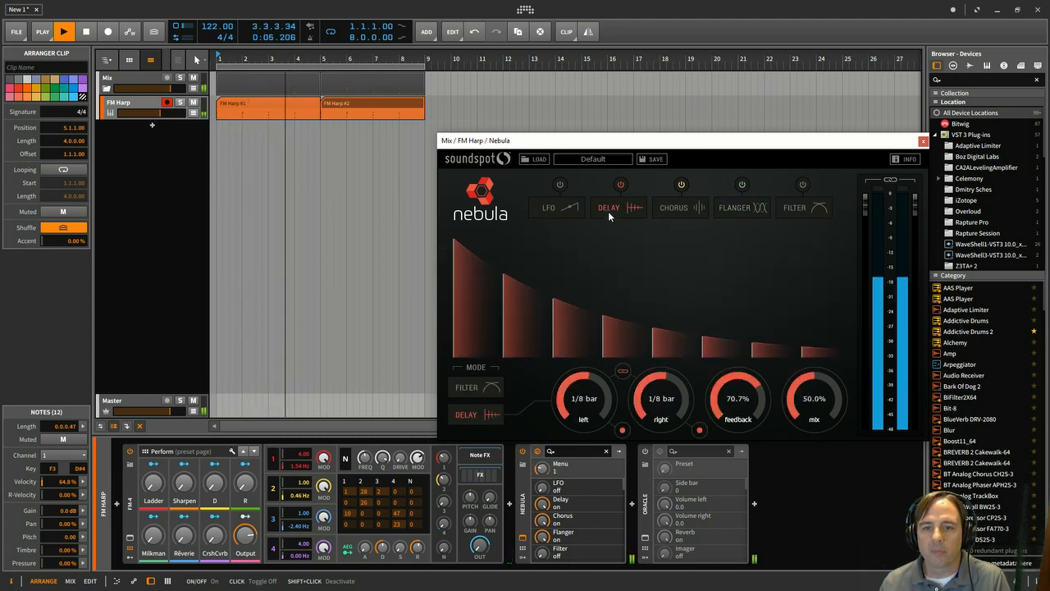
pyautogui.click(694, 209)
pyautogui.click(737, 206)
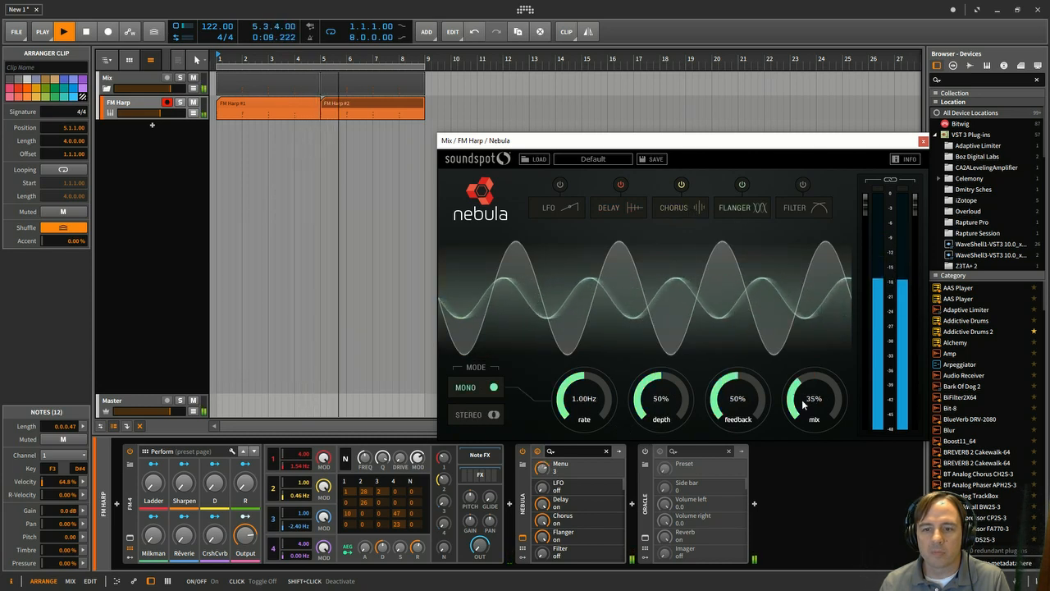
pyautogui.click(682, 185)
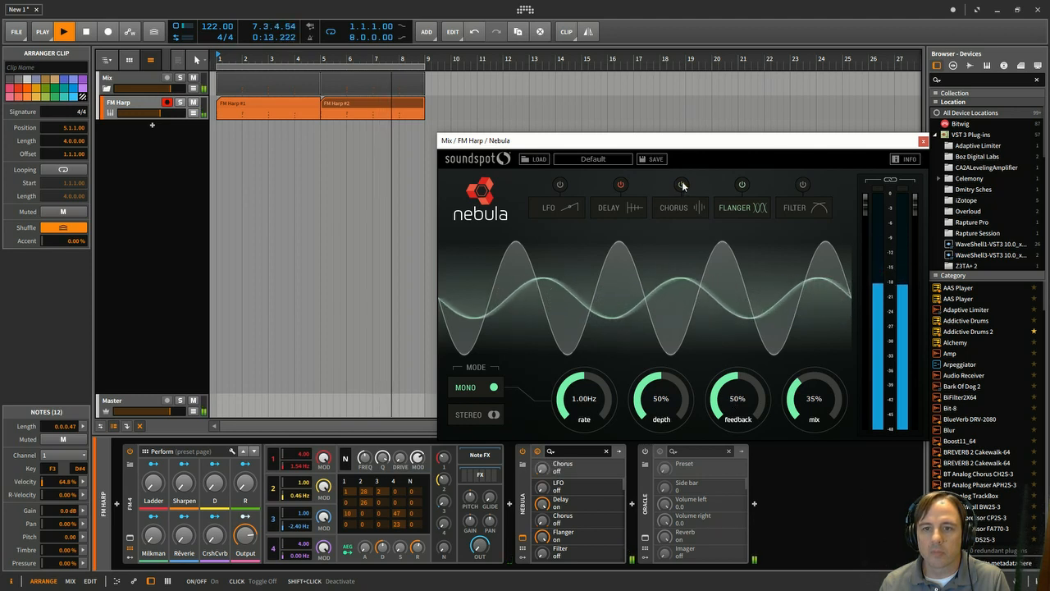
pyautogui.moveTo(807, 395); pyautogui.dragTo(816, 369)
pyautogui.moveTo(730, 396)
pyautogui.mouseDown()
pyautogui.moveTo(732, 374)
pyautogui.moveTo(731, 409)
pyautogui.mouseUp()
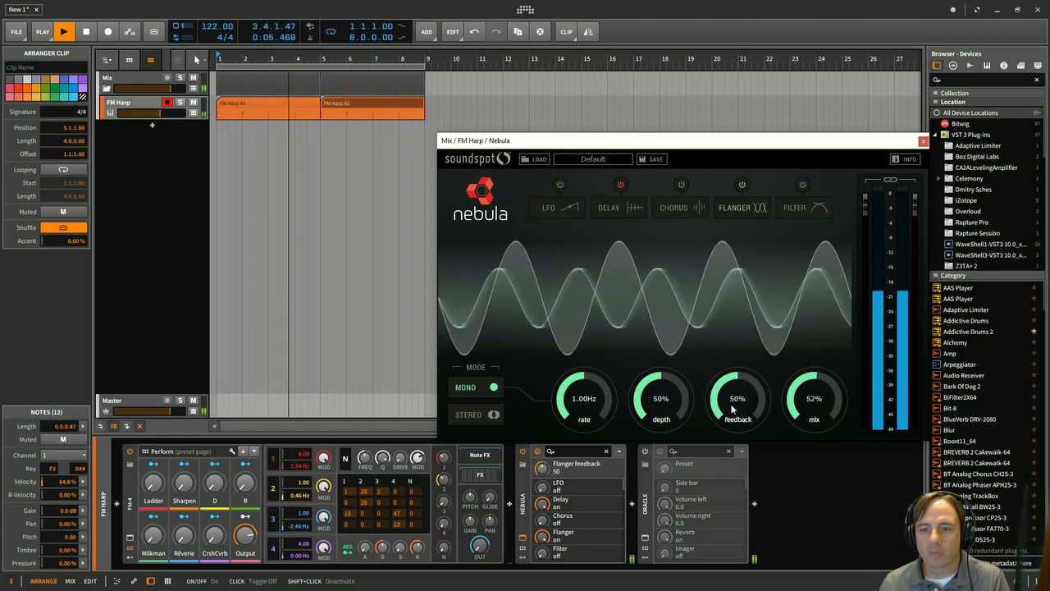
pyautogui.moveTo(824, 396); pyautogui.dragTo(789, 434)
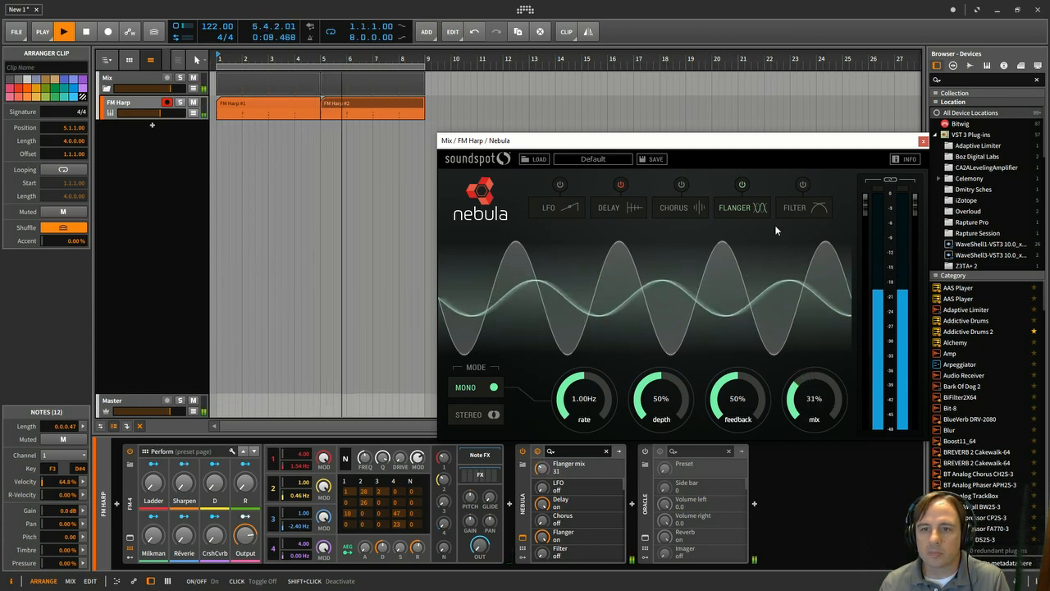
# Turn on Nebula's filter and, during playback, set its low cut to 126 Hz and its high cut to 2169 Hz
pyautogui.click(794, 207)
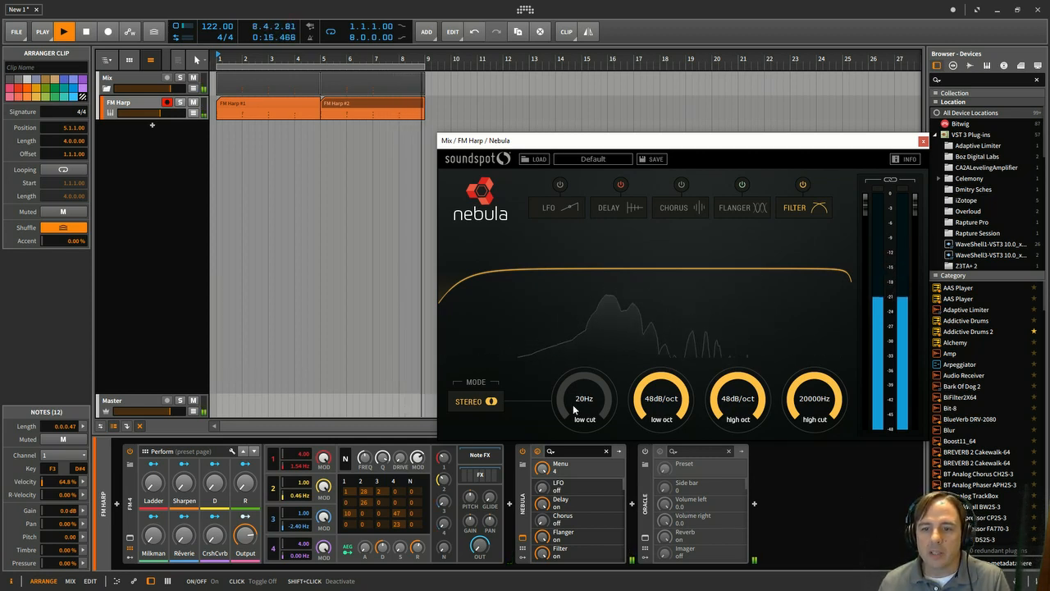
pyautogui.moveTo(574, 408); pyautogui.dragTo(589, 325)
pyautogui.moveTo(815, 381); pyautogui.dragTo(769, 429)
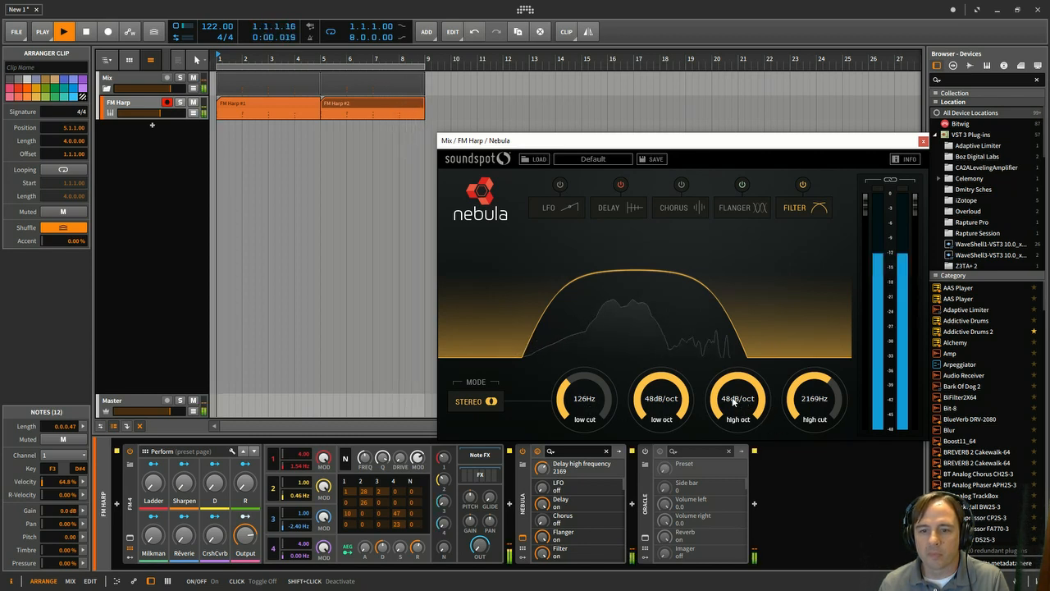
# Audition the filter's other modes including Side during playback, and return it to Stereo
pyautogui.click(489, 402)
pyautogui.click(489, 402)
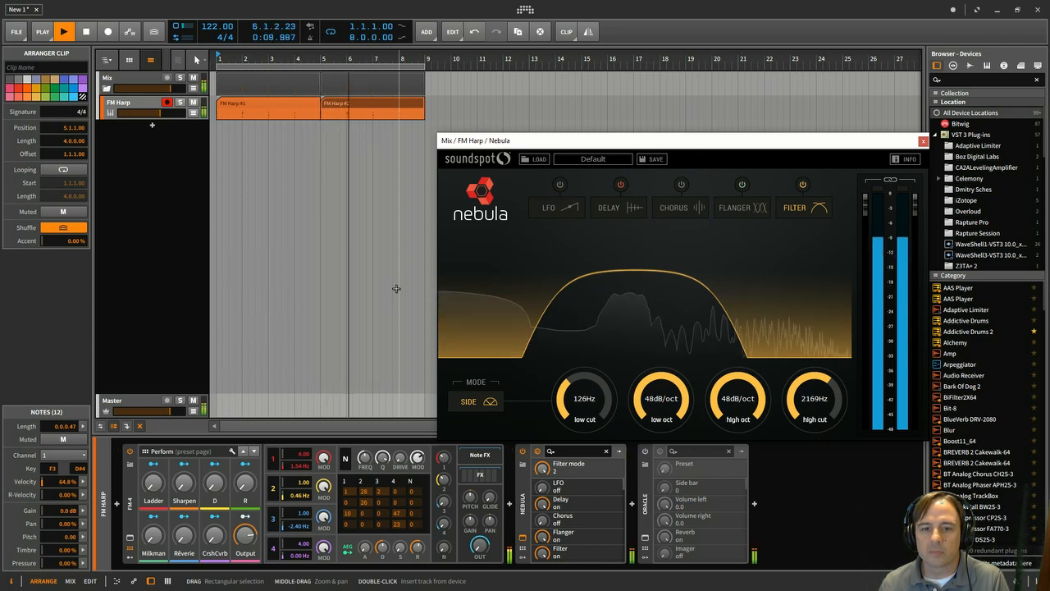
pyautogui.click(492, 402)
# Stop playback and set the filter's high cut to 5196 Hz and its low cut to 223 Hz
pyautogui.press('space')
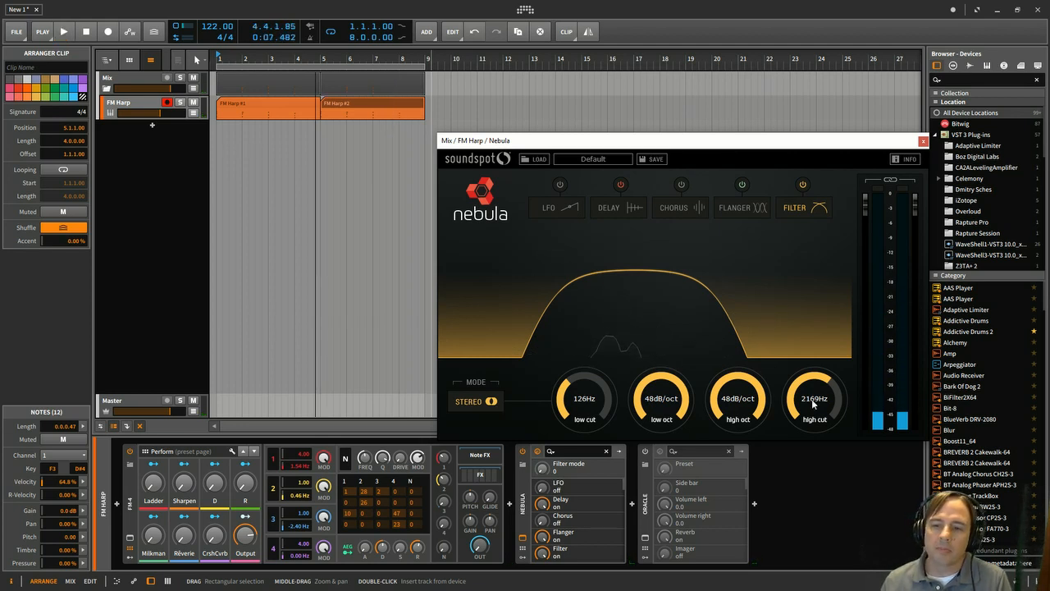
pyautogui.moveTo(812, 398); pyautogui.dragTo(816, 382)
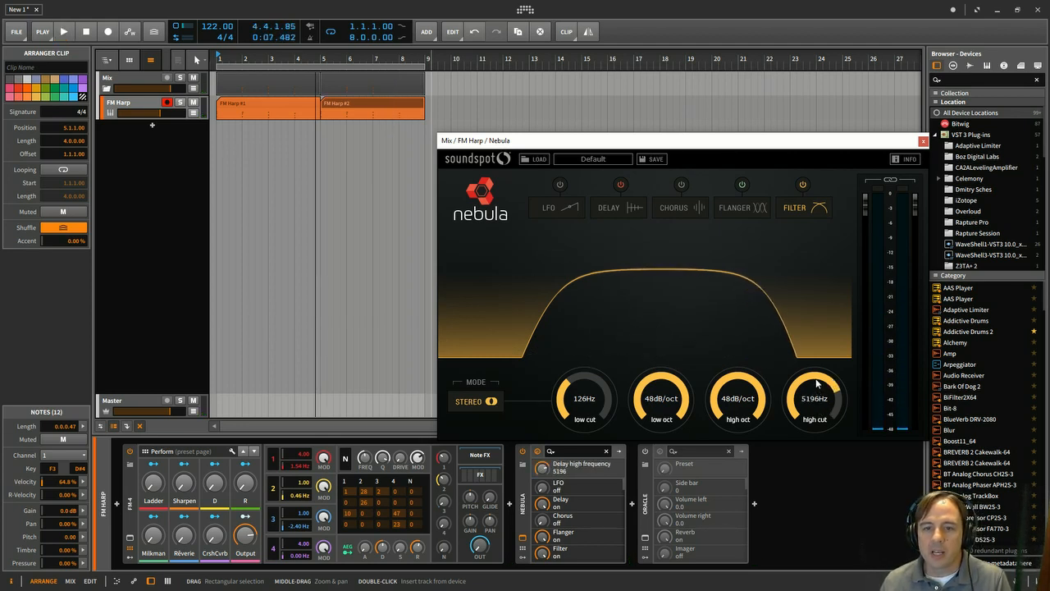
pyautogui.moveTo(584, 398); pyautogui.dragTo(588, 392)
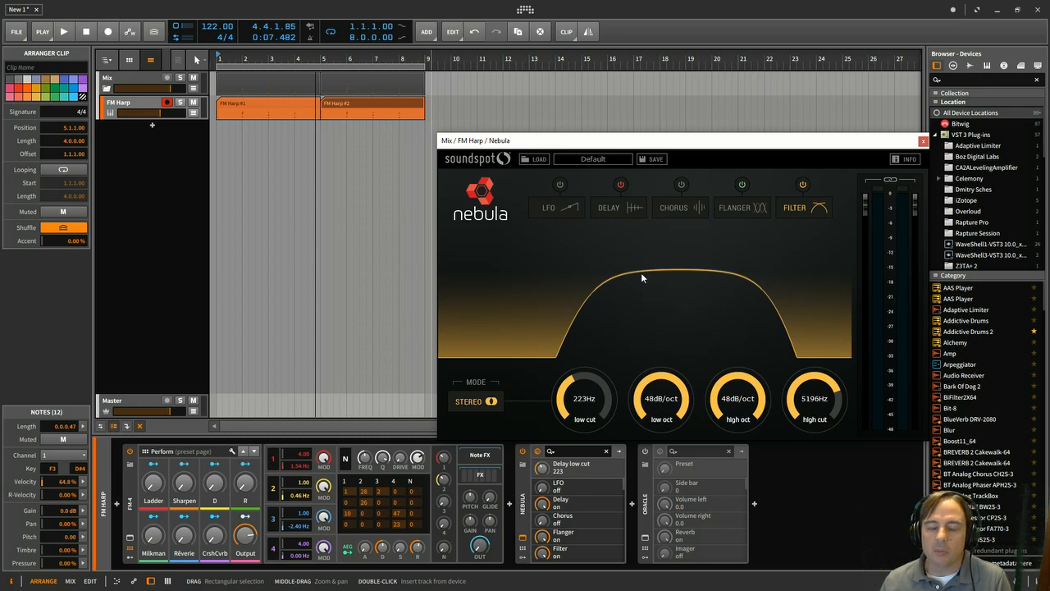
# Turn on Nebula's LFO, set its time to 1 bar, and play the result briefly
pyautogui.click(561, 187)
pyautogui.click(563, 207)
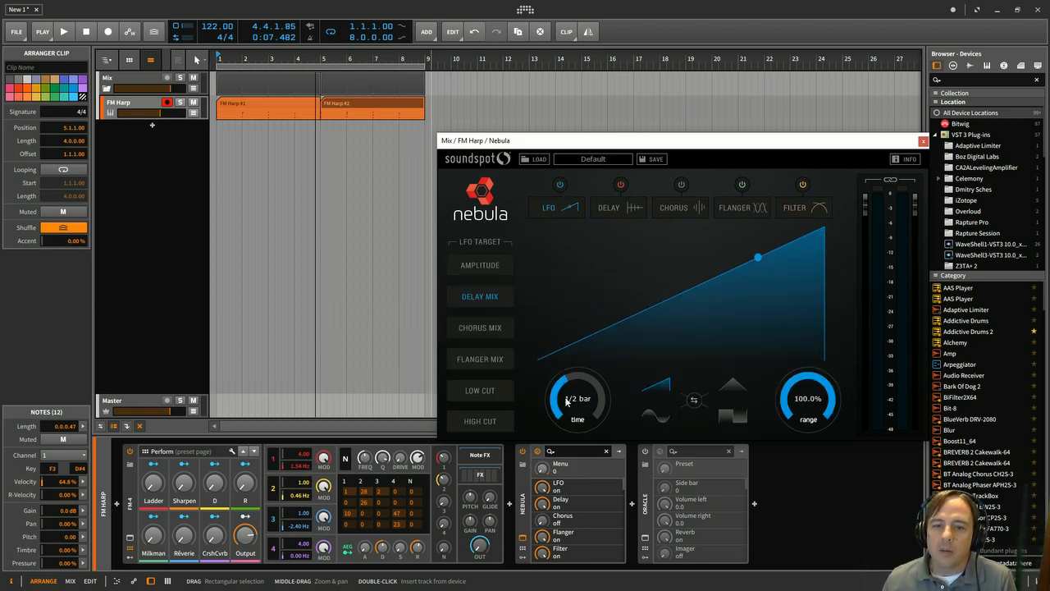
pyautogui.moveTo(576, 387); pyautogui.dragTo(582, 377)
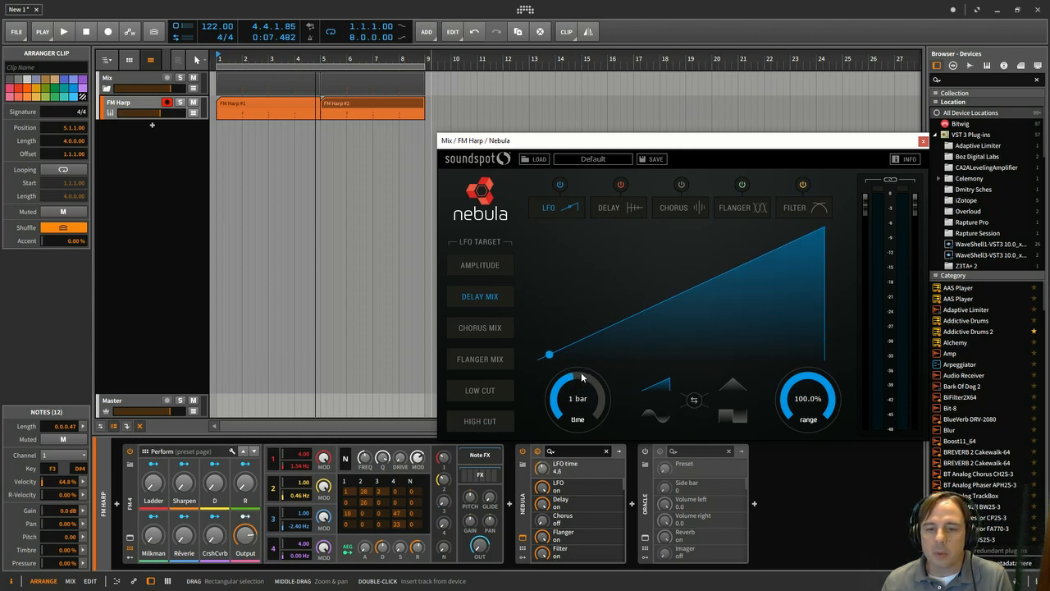
pyautogui.press('space')
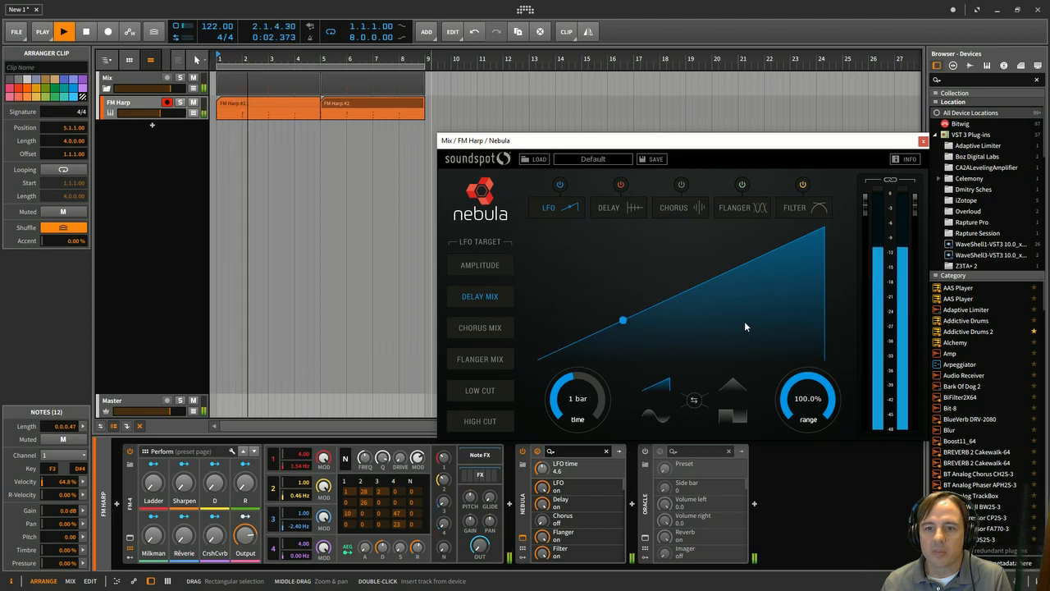
pyautogui.press('space')
# Set the LFO time to 1/2 bar and play the track to audition it
pyautogui.moveTo(572, 387); pyautogui.dragTo(571, 401)
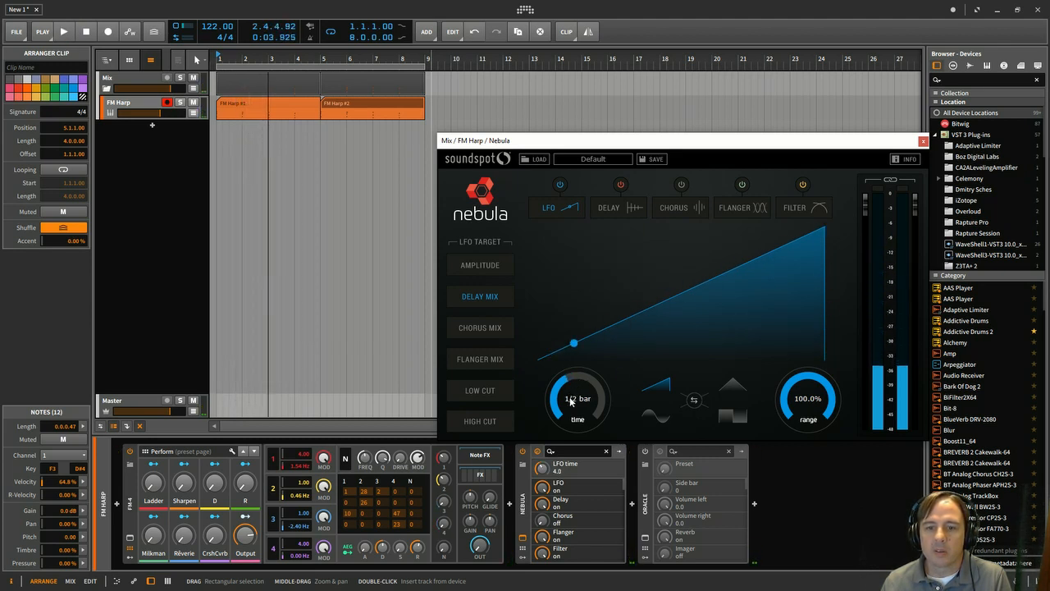
pyautogui.press('space')
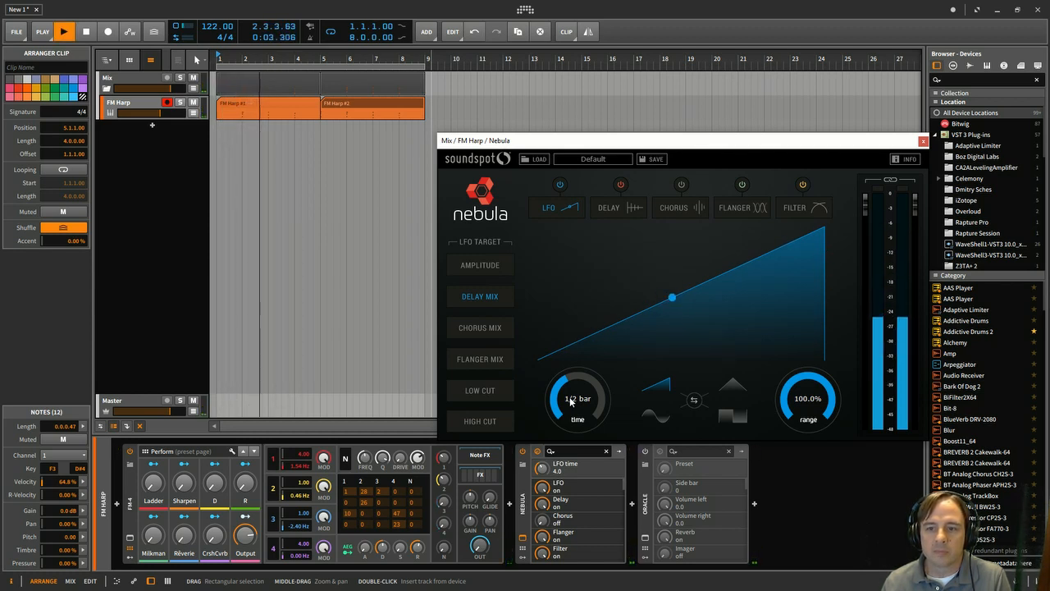
pyautogui.press('space')
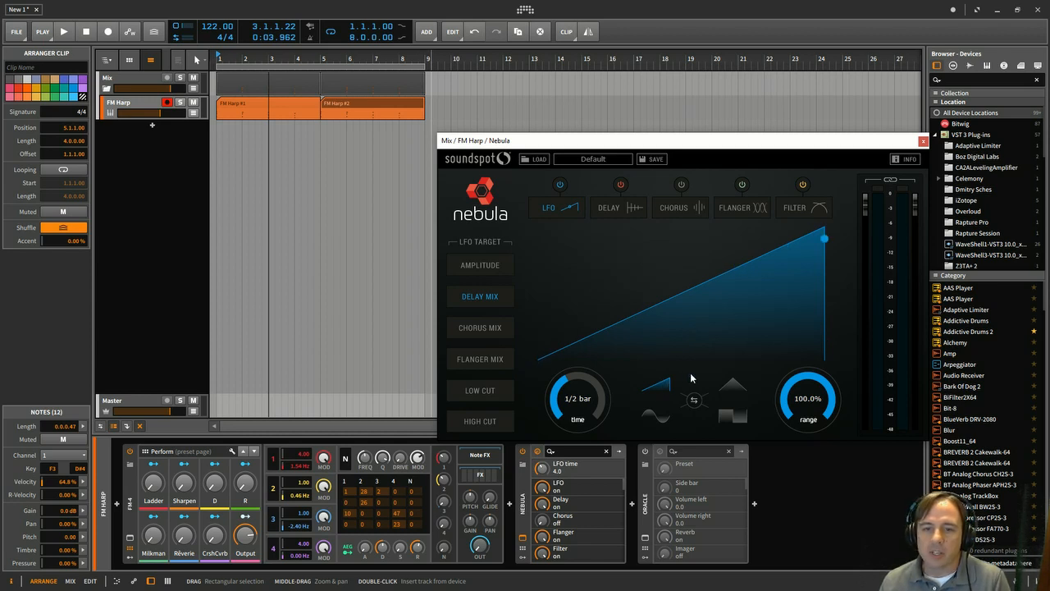
pyautogui.press('space')
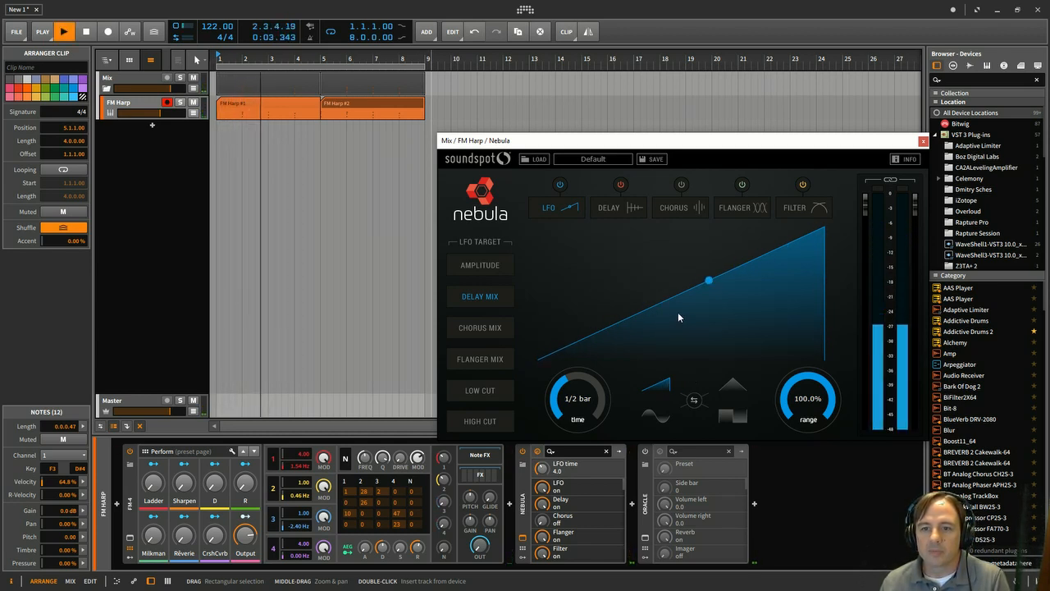
# Return the LFO time to 1 bar during playback, and replay the track from the start
pyautogui.moveTo(596, 391); pyautogui.dragTo(603, 375)
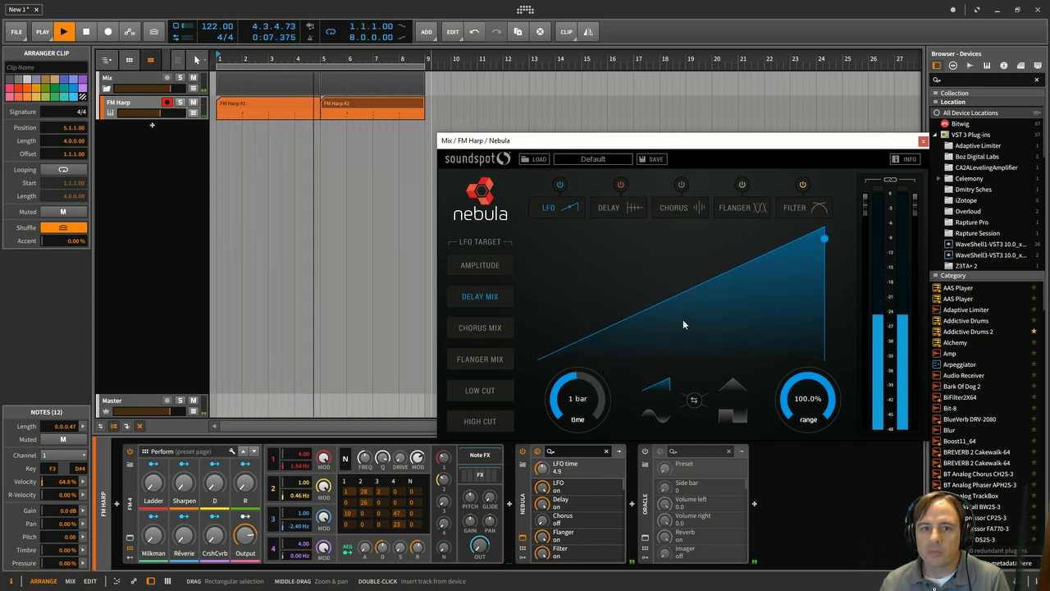
pyautogui.press('space')
pyautogui.press('space')
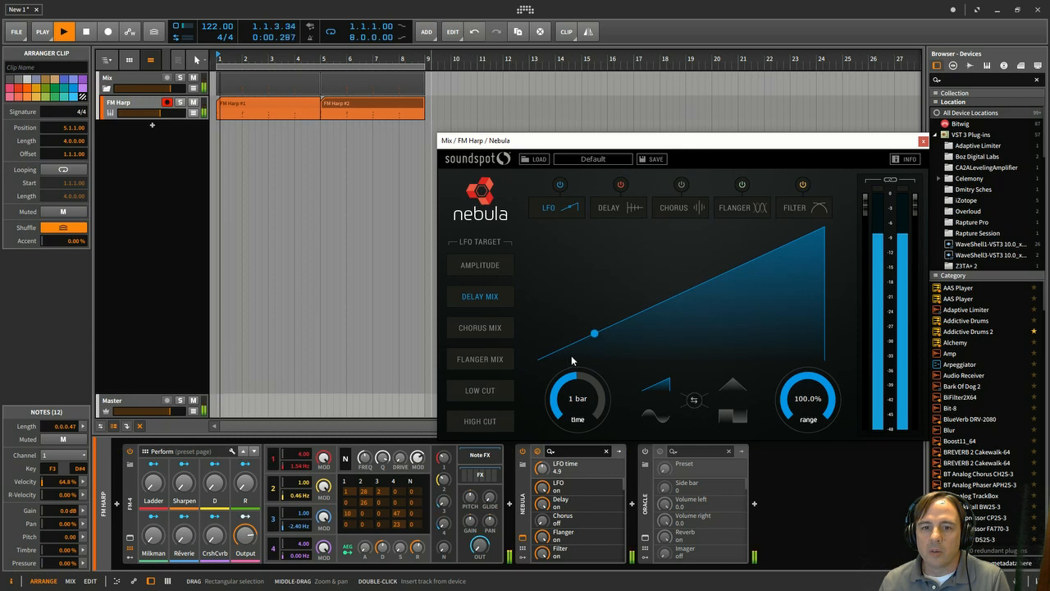
pyautogui.press('space')
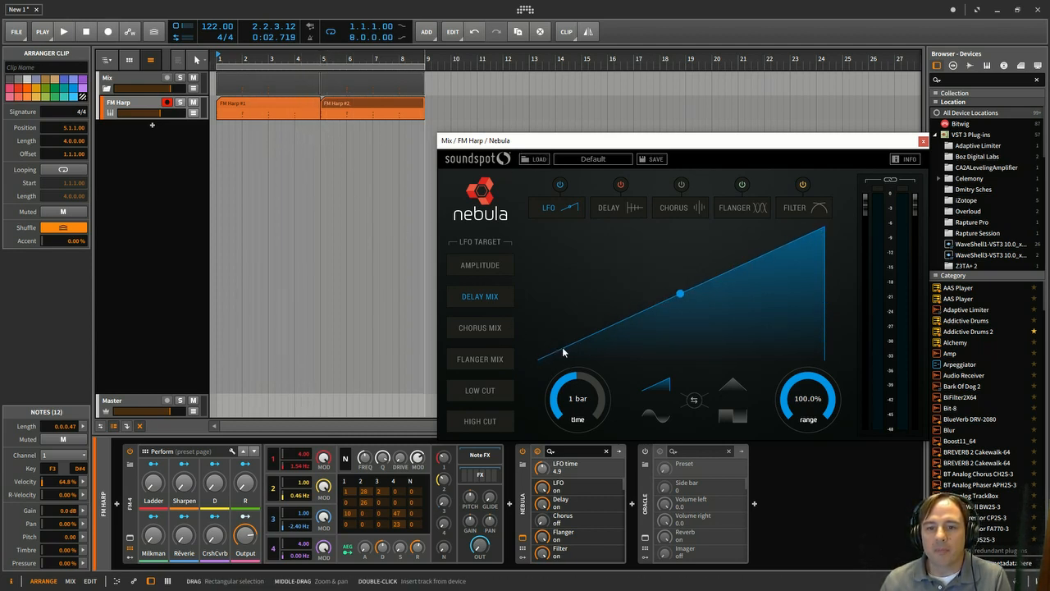
# Turn off the arranger loop during playback and play the start of the track once more
pyautogui.press('space')
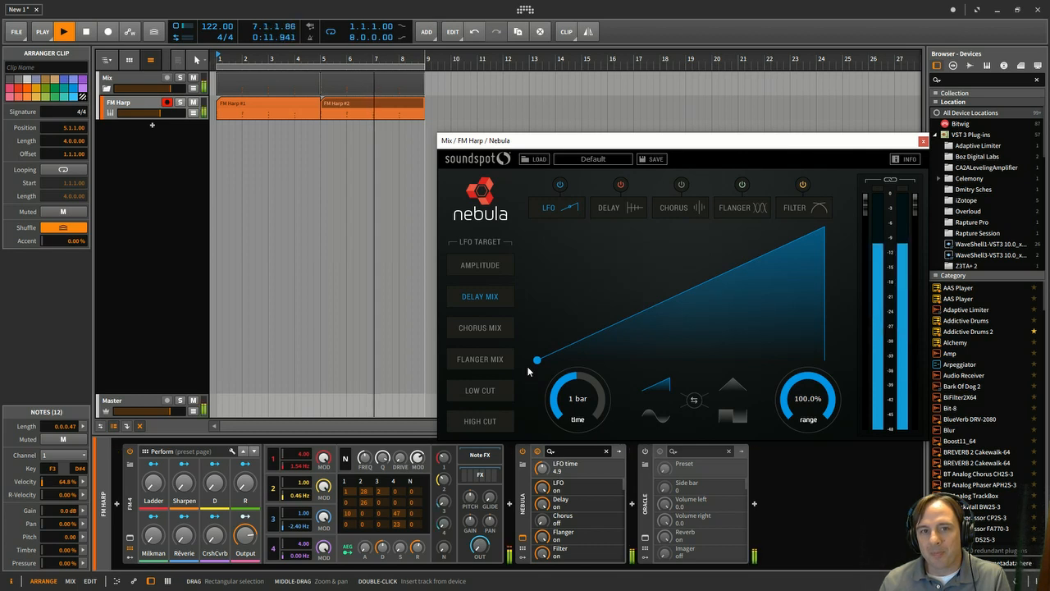
pyautogui.click(330, 32)
pyautogui.press('space')
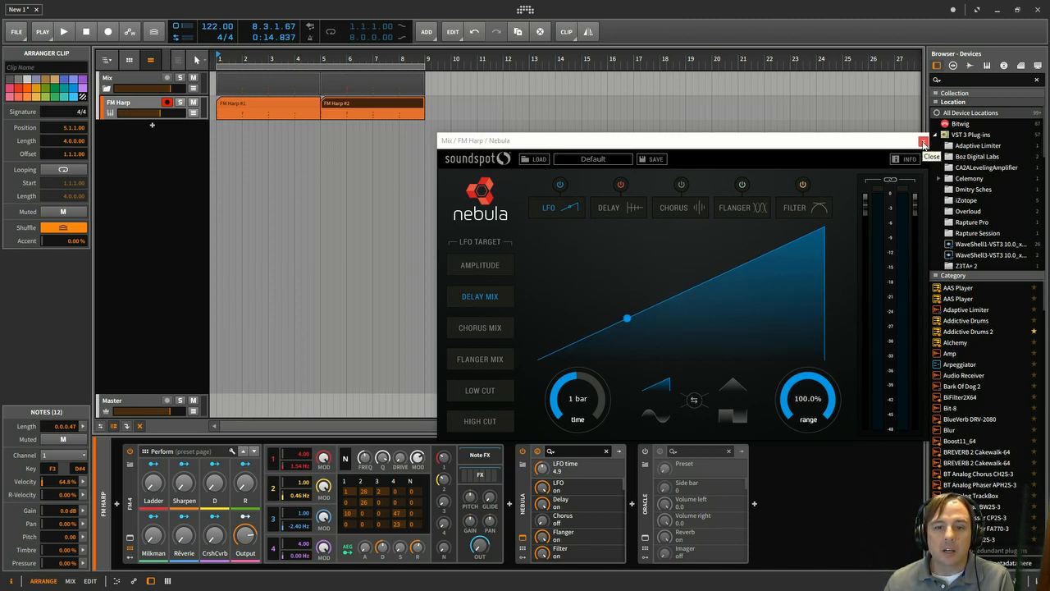
pyautogui.press('space')
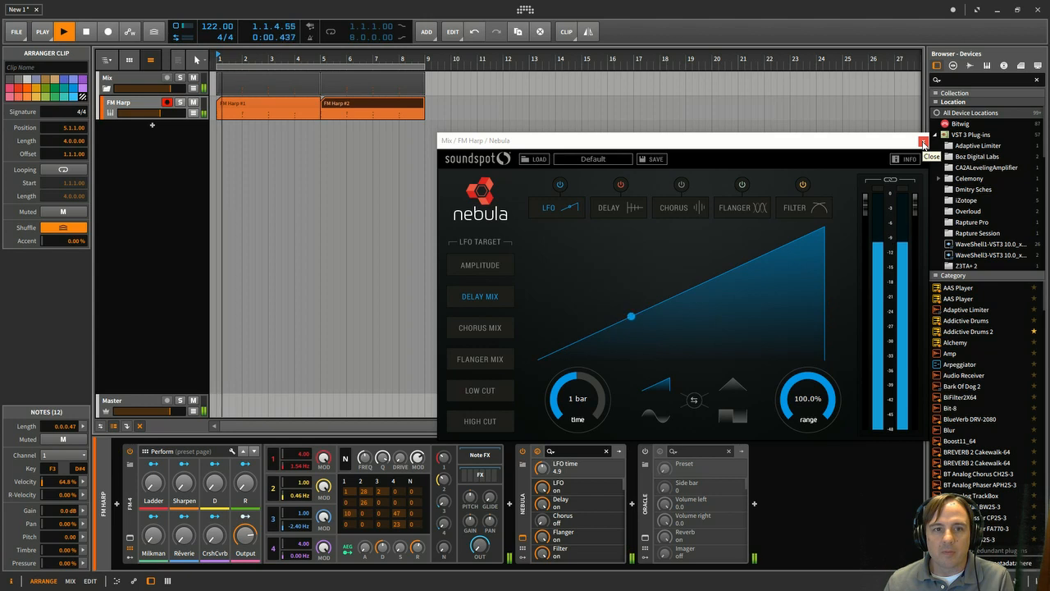
pyautogui.press('space')
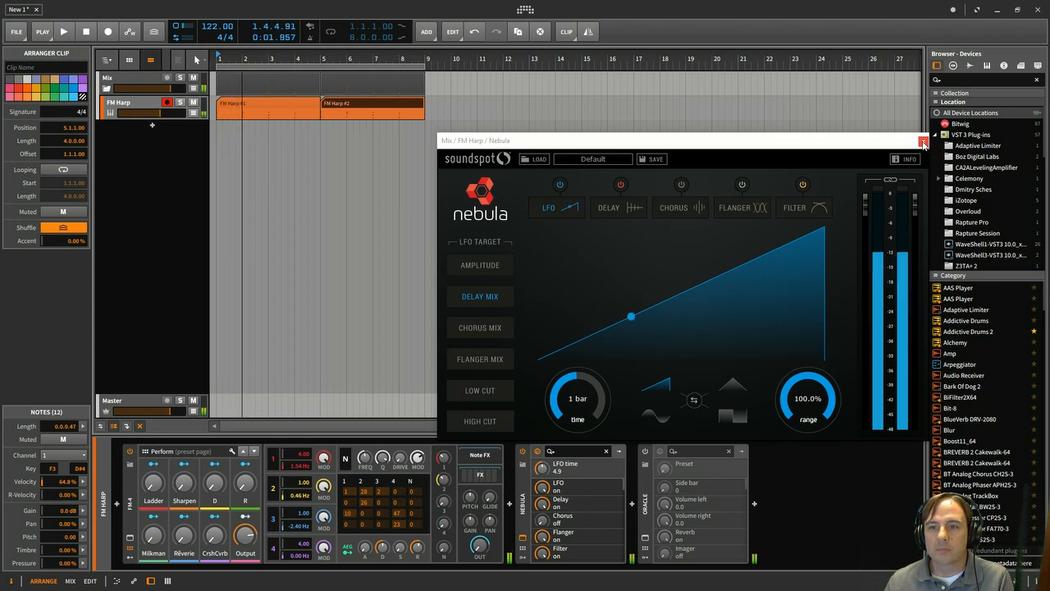
# Close the Nebula window, enable Oracle and disable Nebula in the device chain, and open Oracle's plug-in window
pyautogui.click(923, 144)
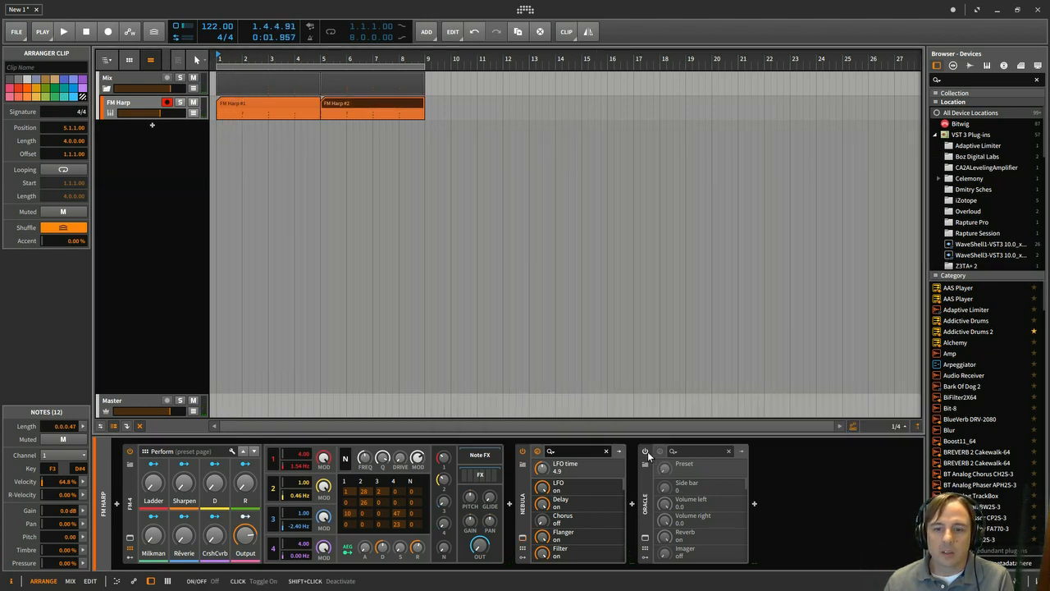
pyautogui.click(645, 451)
pyautogui.click(522, 451)
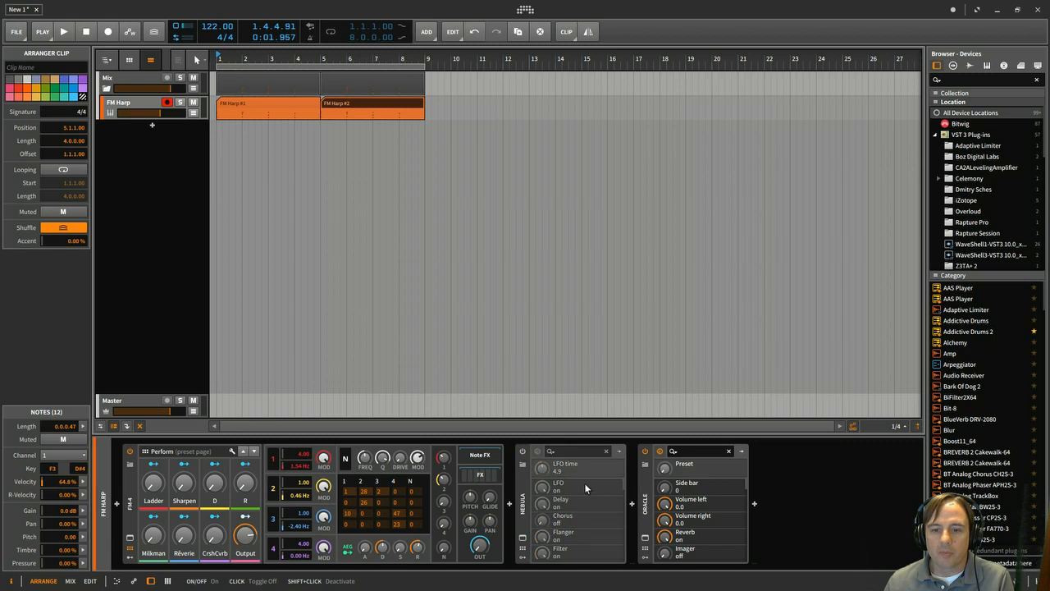
pyautogui.click(645, 537)
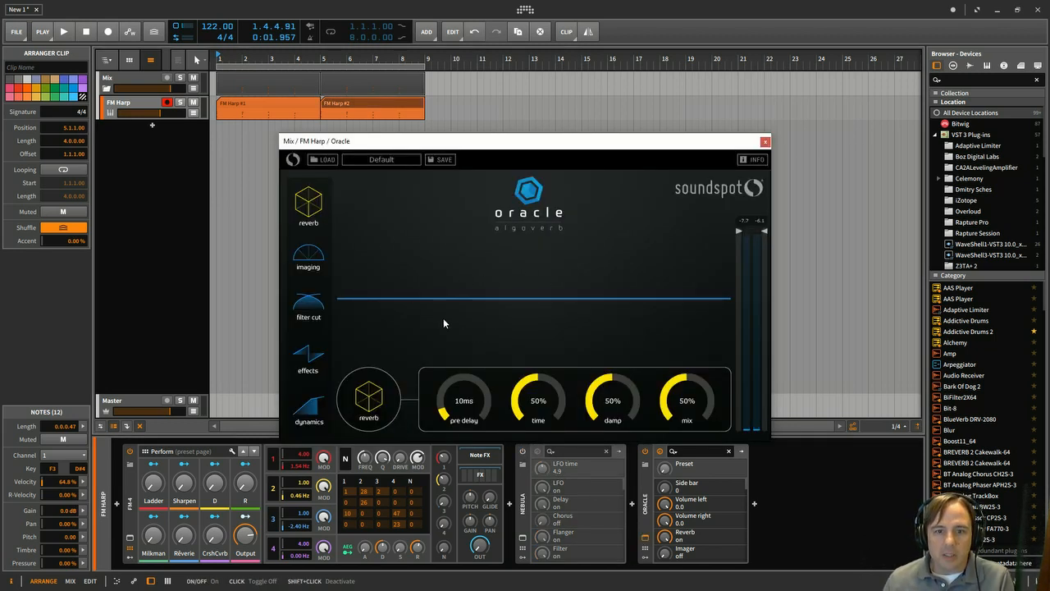
# Play the track through Oracle and look through its imaging, filter cut, effects and dynamics sections
pyautogui.press('space')
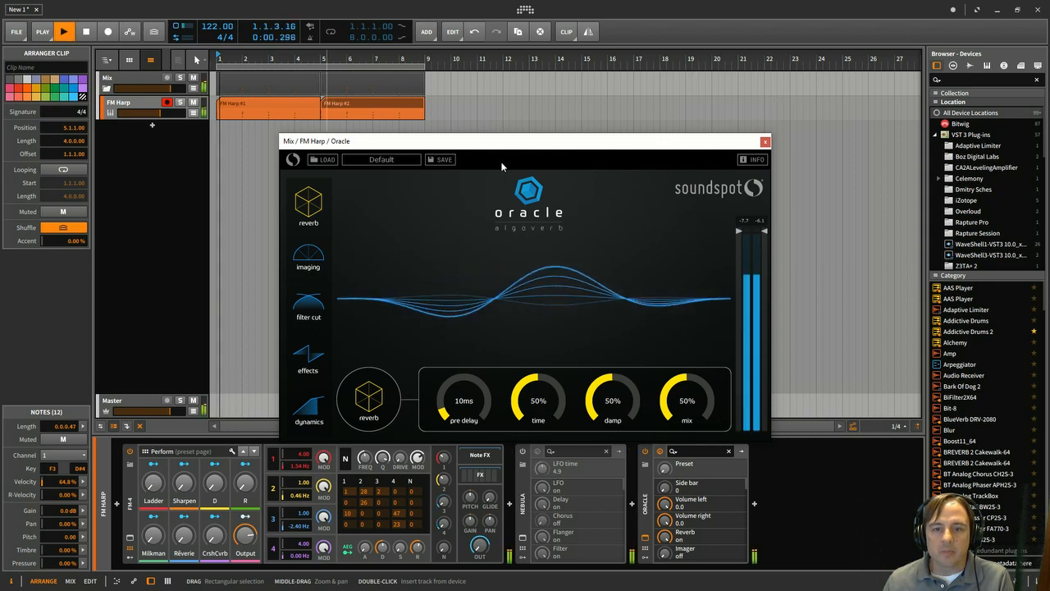
pyautogui.click(309, 261)
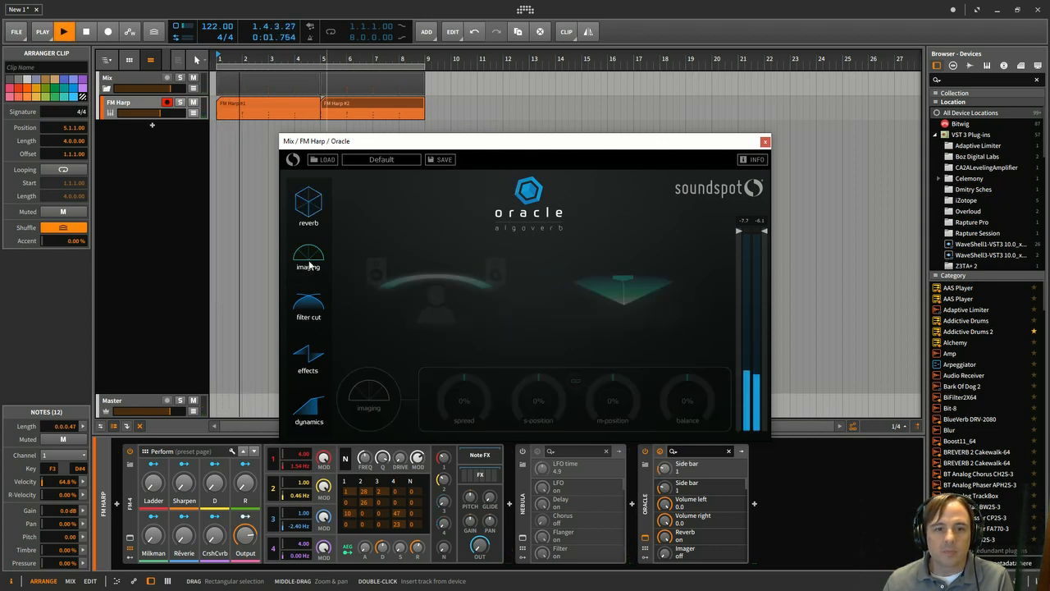
pyautogui.click(307, 309)
pyautogui.click(309, 353)
pyautogui.click(308, 403)
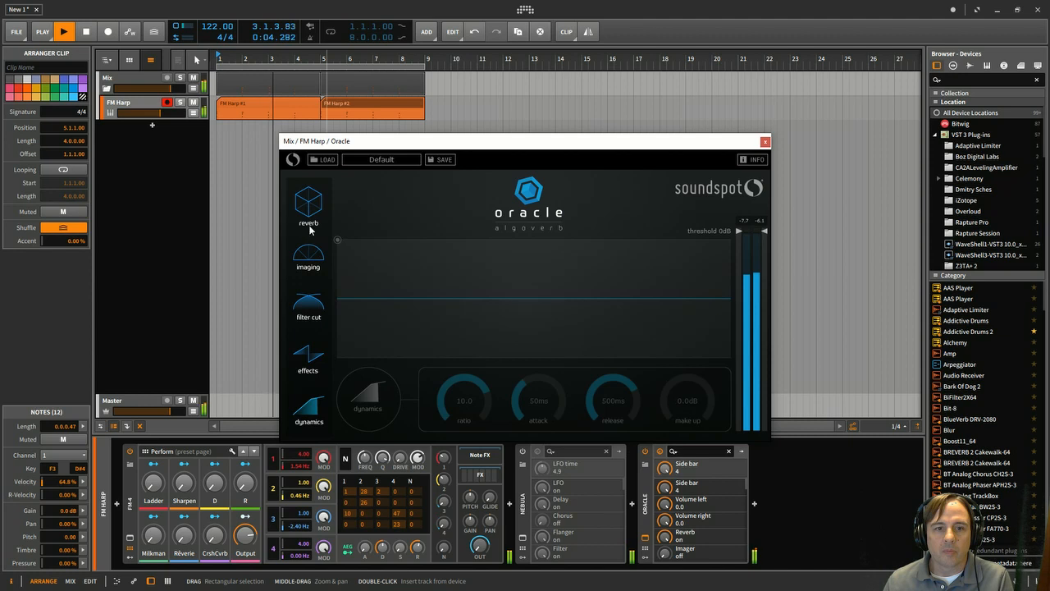
# Turn on the saturation in Oracle's effects section, with drive at 37% and make up at -11.4 dB
pyautogui.click(309, 354)
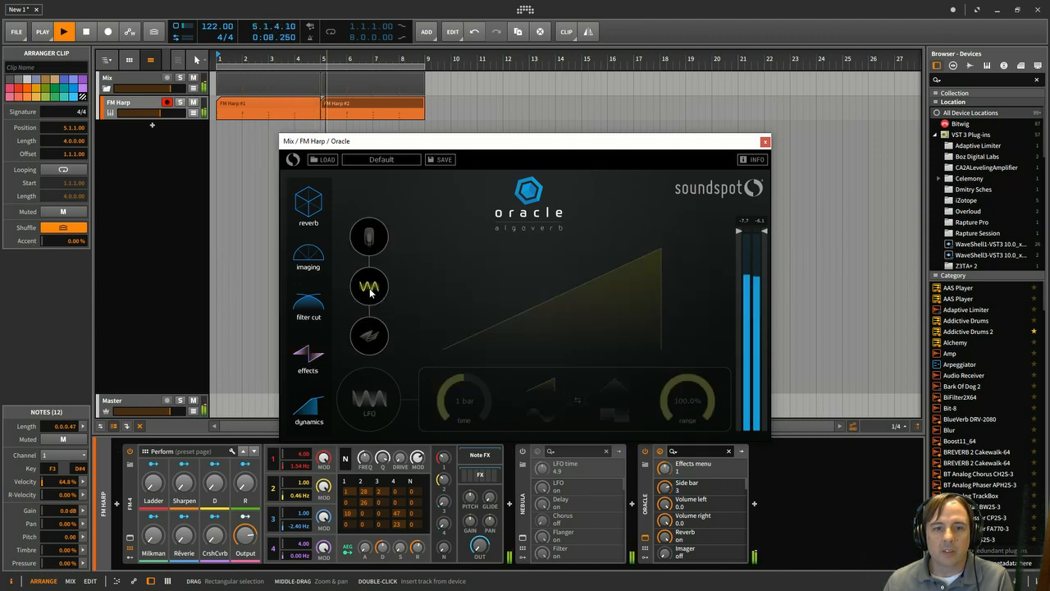
pyautogui.click(370, 240)
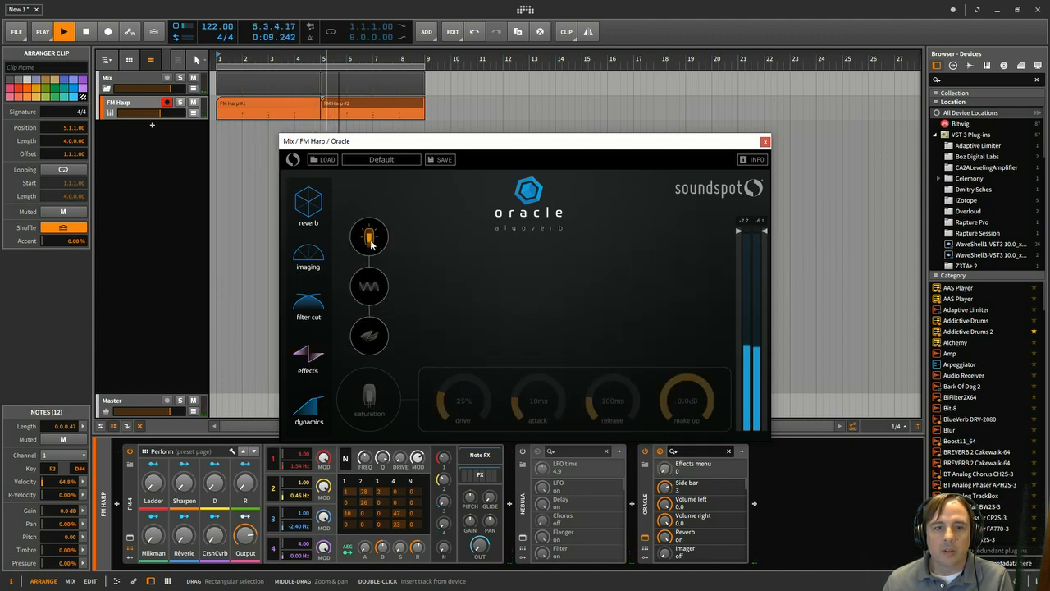
pyautogui.click(356, 393)
pyautogui.moveTo(448, 393); pyautogui.dragTo(456, 372)
pyautogui.moveTo(687, 399); pyautogui.dragTo(664, 435)
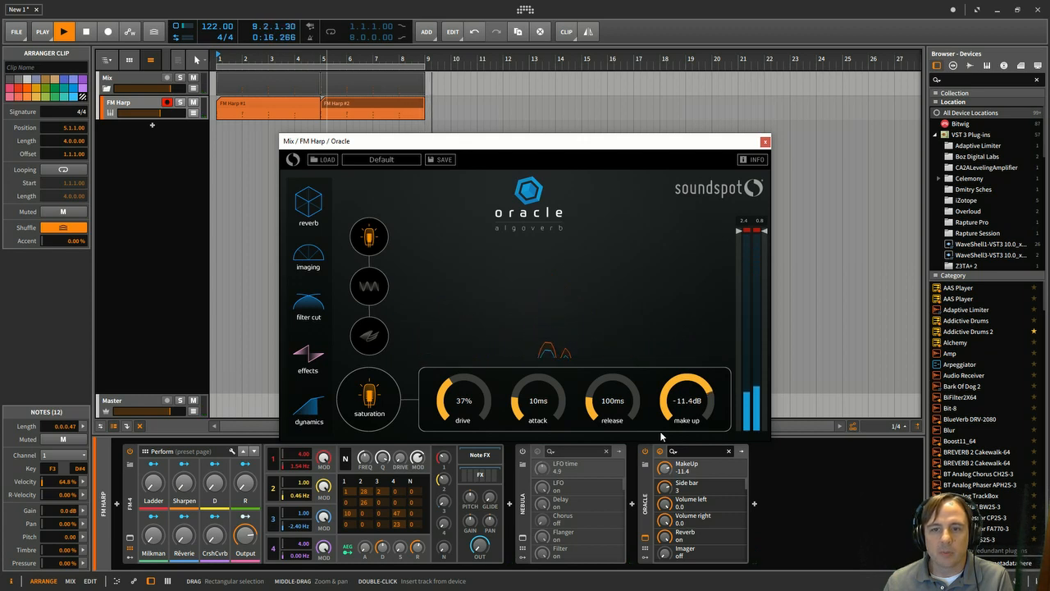
# Restart playback, lower the saturation's make up to -16.6 dB, and stop after listening
pyautogui.press('space')
pyautogui.press('space')
pyautogui.moveTo(666, 399); pyautogui.dragTo(665, 414)
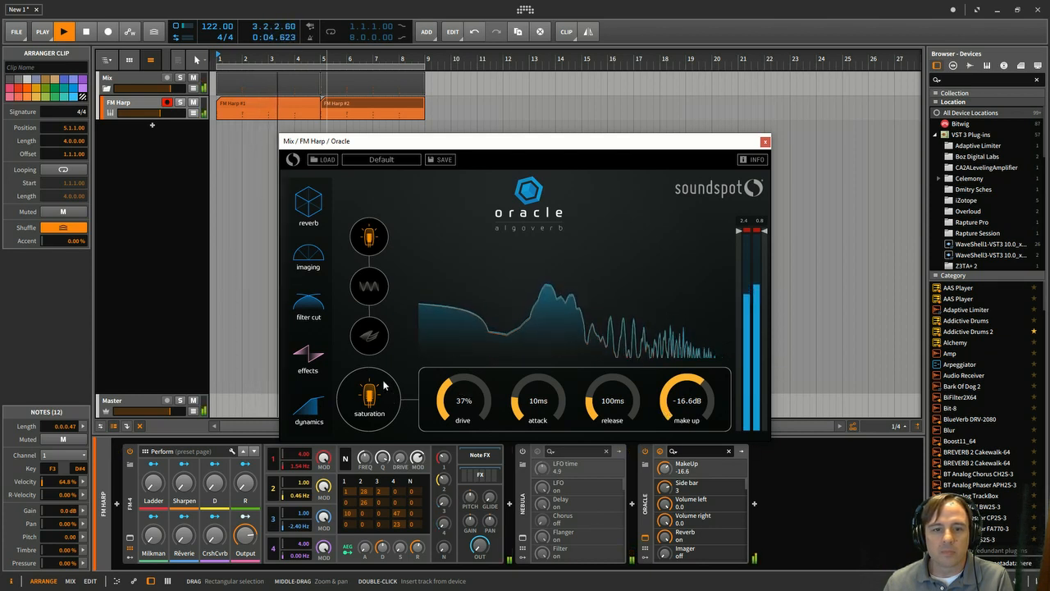
pyautogui.press('space')
# Turn on Oracle's LFO effect and play the track with it
pyautogui.click(371, 285)
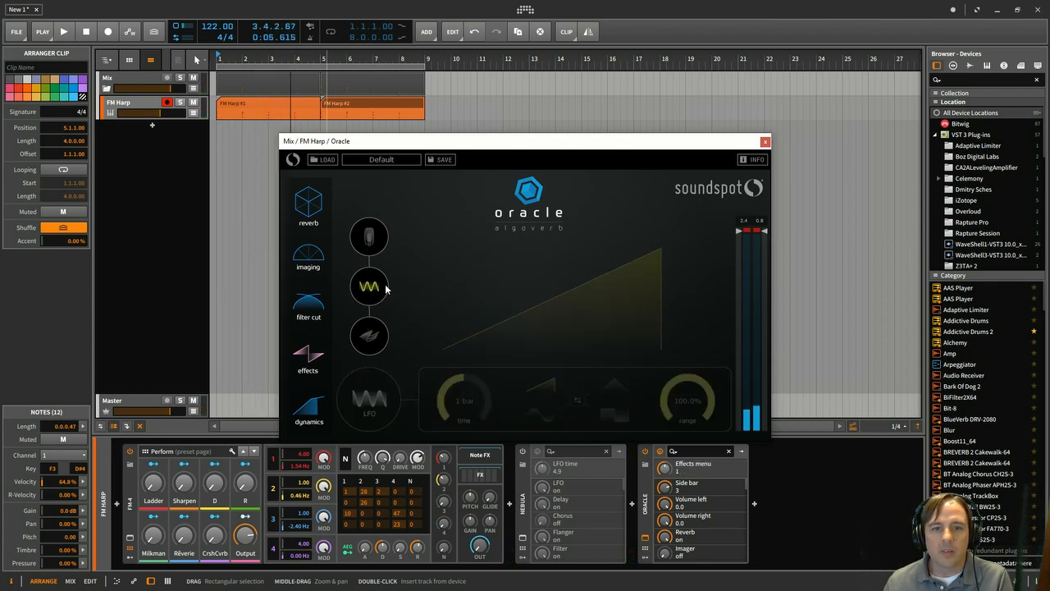
pyautogui.click(377, 402)
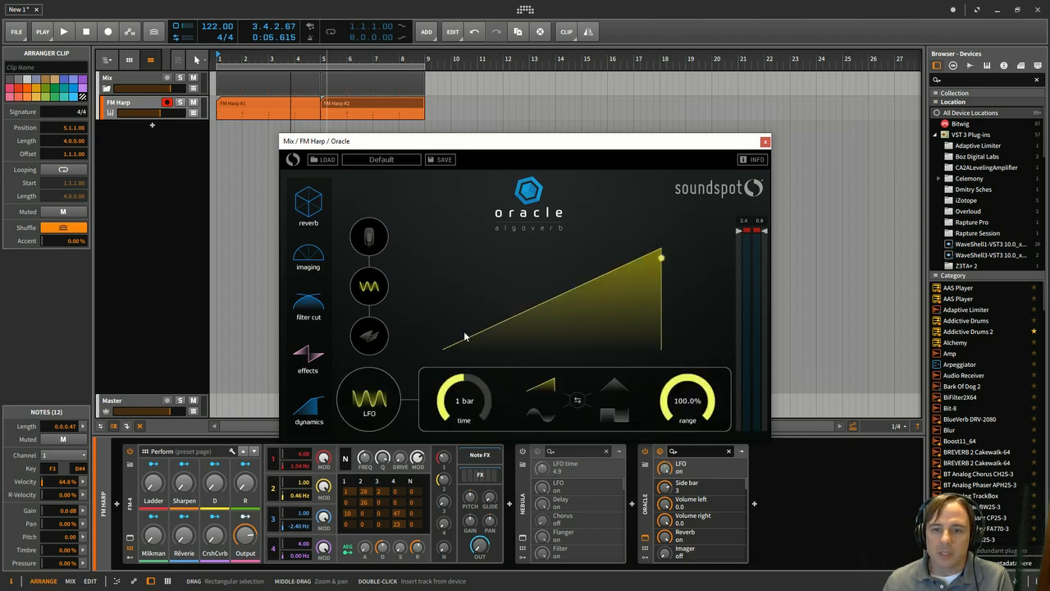
pyautogui.press('space')
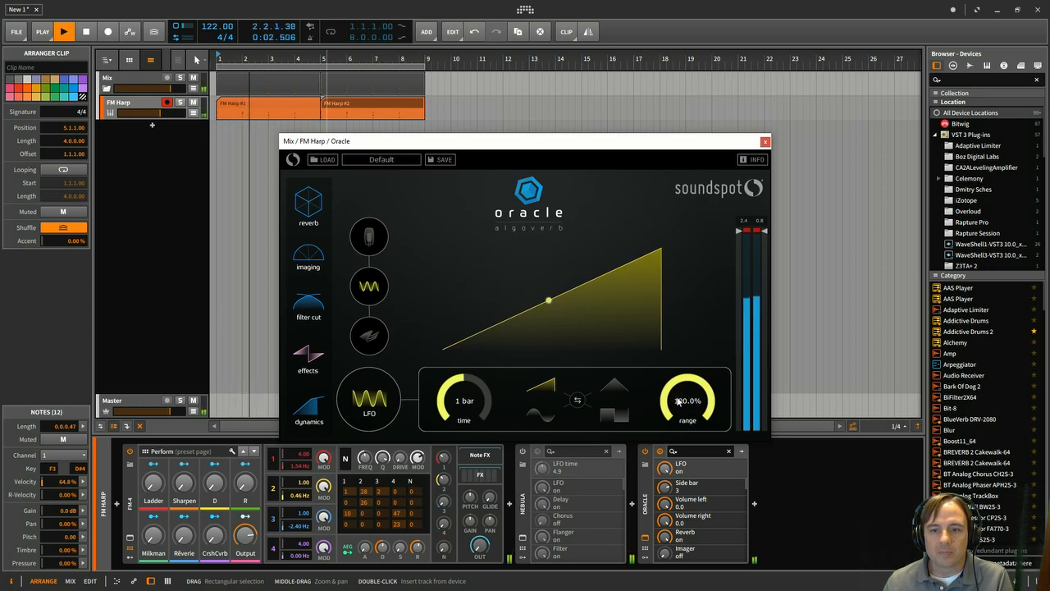
# Return to the saturation effect and raise its make up to -13.4 dB during playback
pyautogui.click(369, 237)
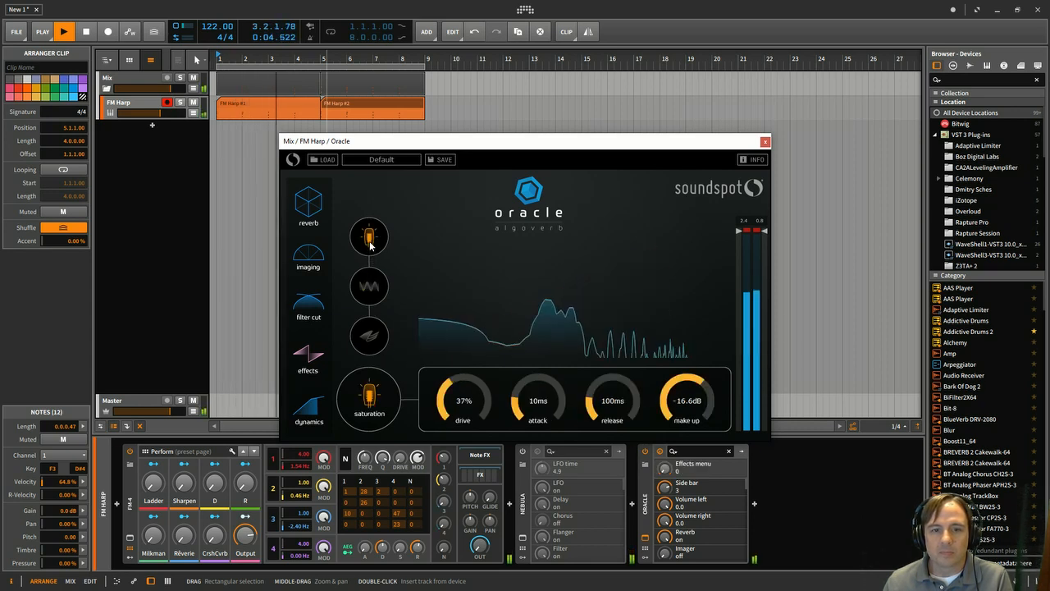
pyautogui.moveTo(677, 395); pyautogui.dragTo(685, 379)
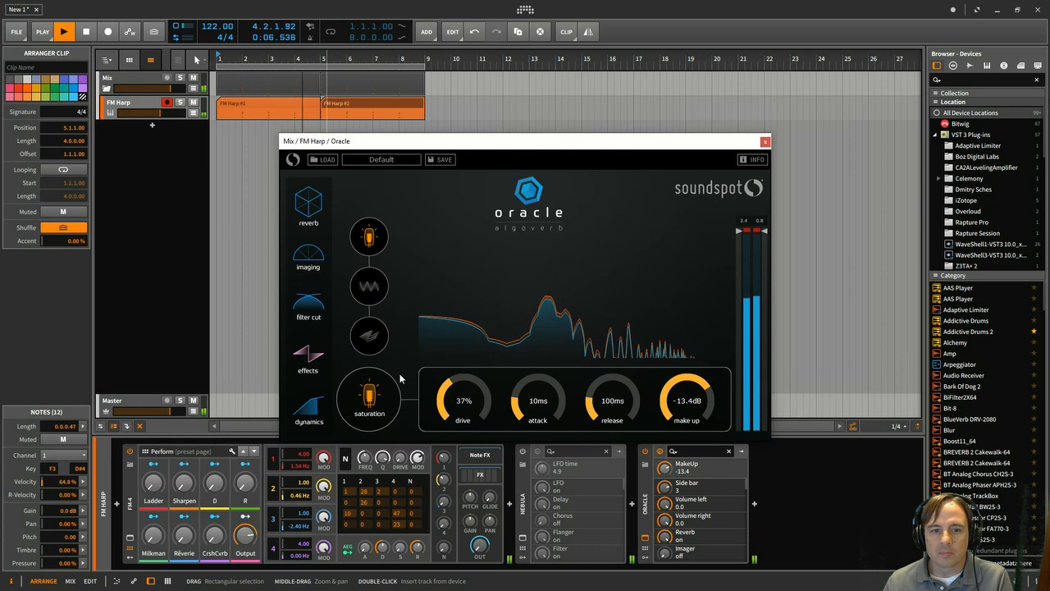
# Stop playback, turn on the flanger in Oracle's effects section and play the track with it
pyautogui.press('space')
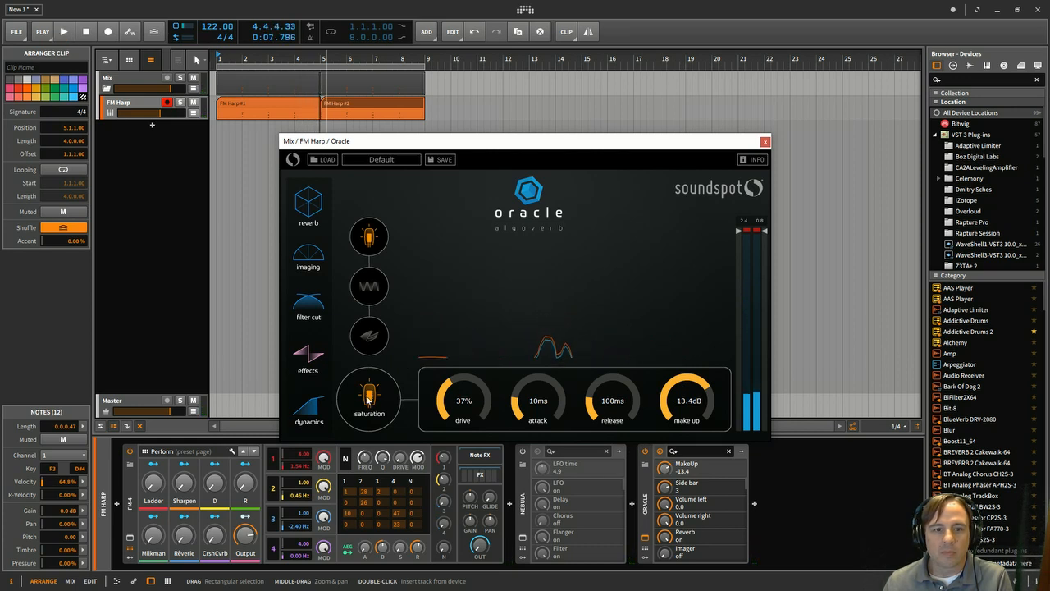
pyautogui.click(368, 285)
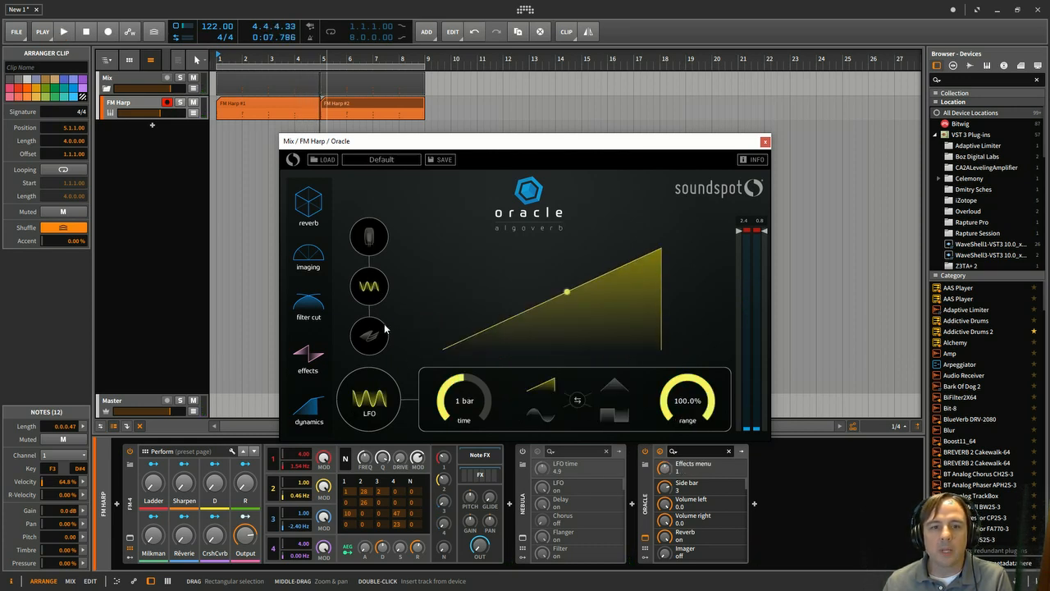
pyautogui.click(370, 333)
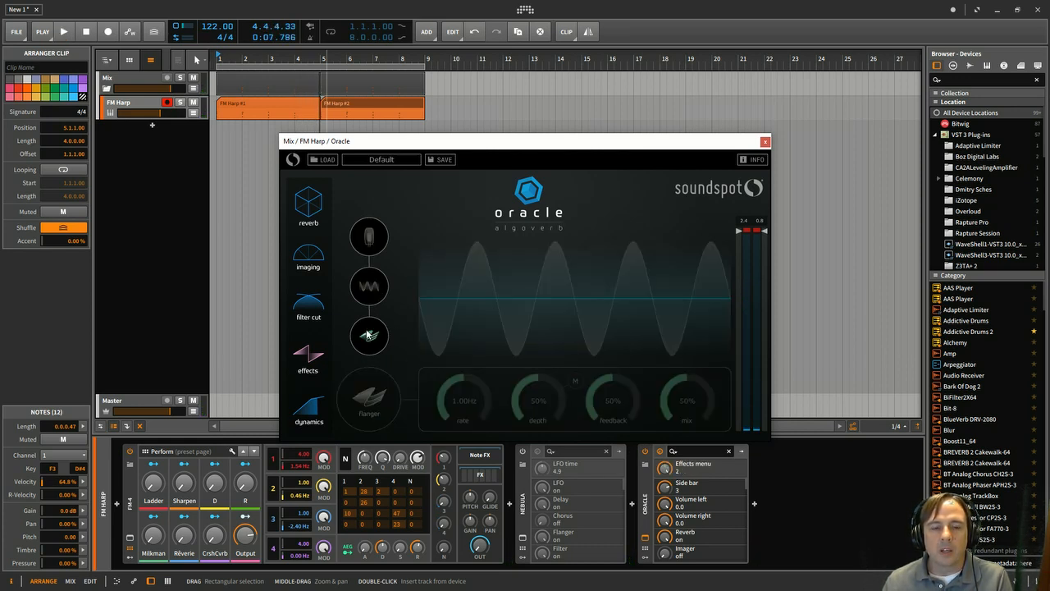
pyautogui.click(382, 408)
pyautogui.press('space')
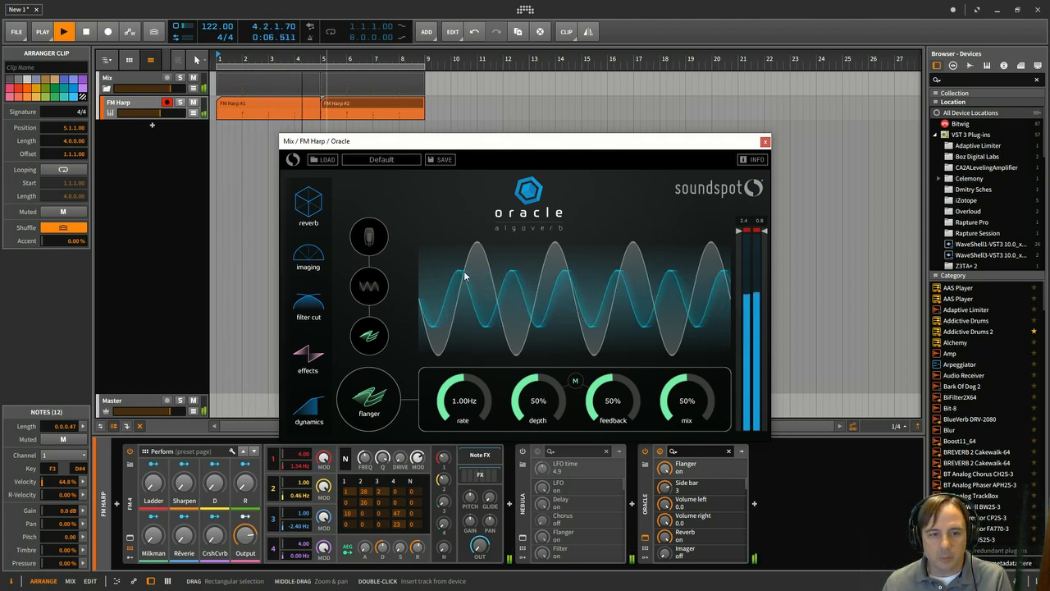
# Turn on Oracle's imaging and shift the linked s-position and m-position to -94% during playback, stopping after listening
pyautogui.click(307, 206)
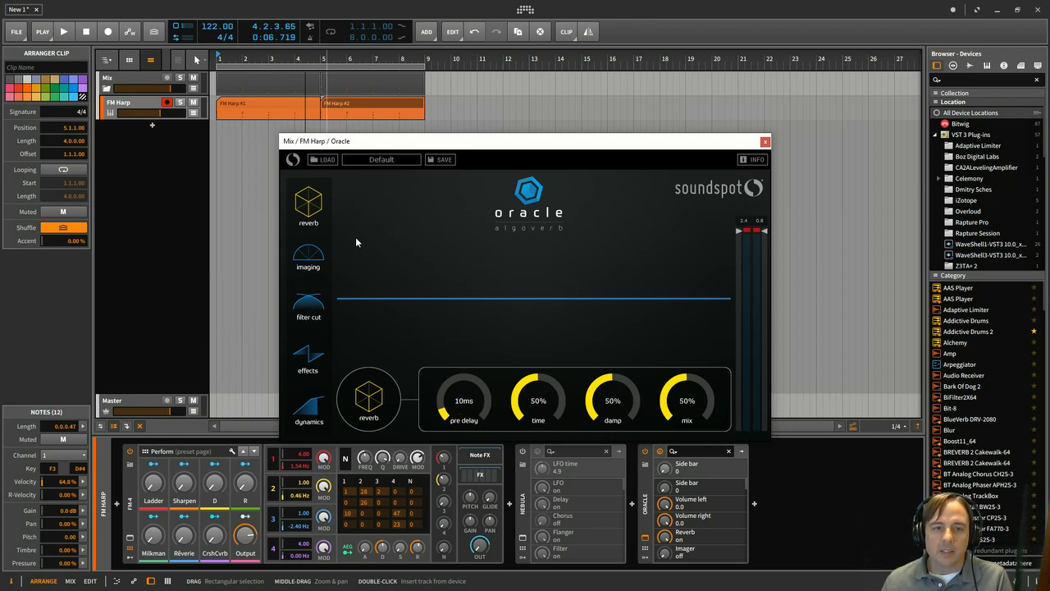
pyautogui.click(310, 263)
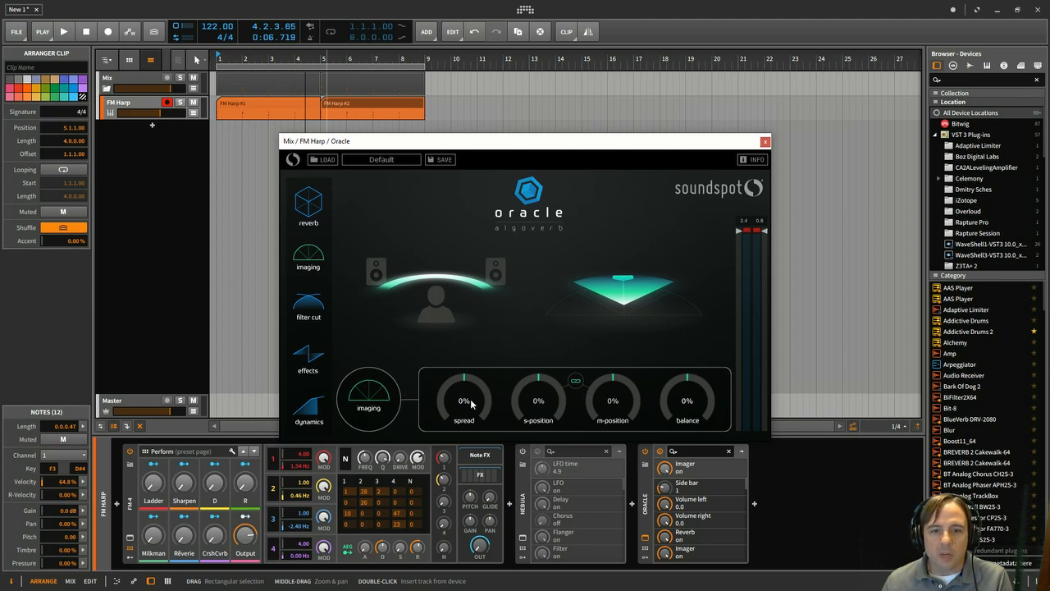
pyautogui.press('space')
pyautogui.moveTo(470, 399)
pyautogui.mouseDown()
pyautogui.moveTo(469, 310)
pyautogui.moveTo(447, 380)
pyautogui.moveTo(468, 495)
pyautogui.moveTo(447, 429)
pyautogui.moveTo(463, 406)
pyautogui.mouseUp()
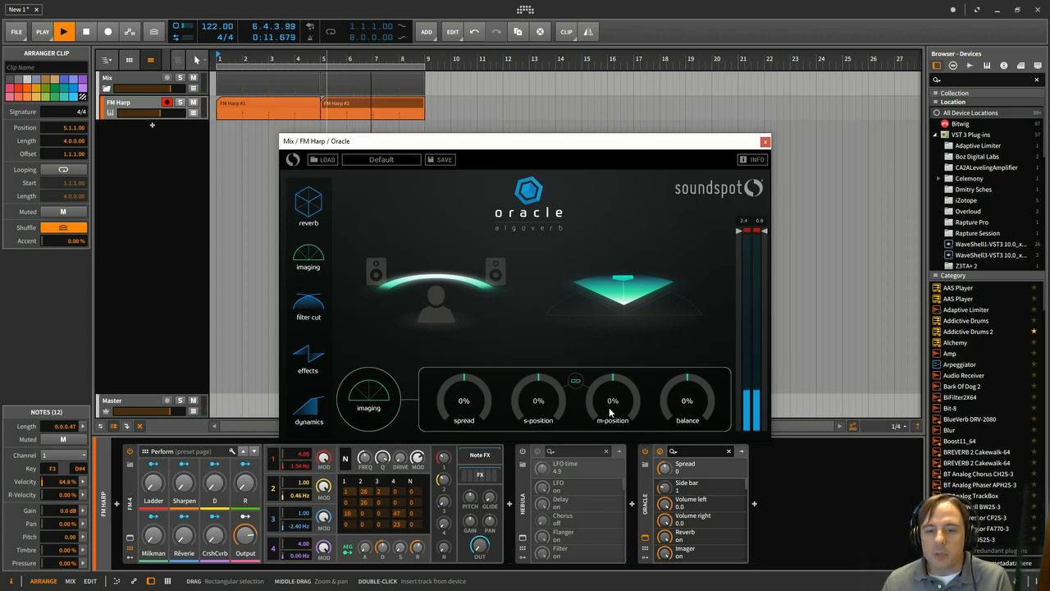
pyautogui.moveTo(535, 389); pyautogui.dragTo(531, 491)
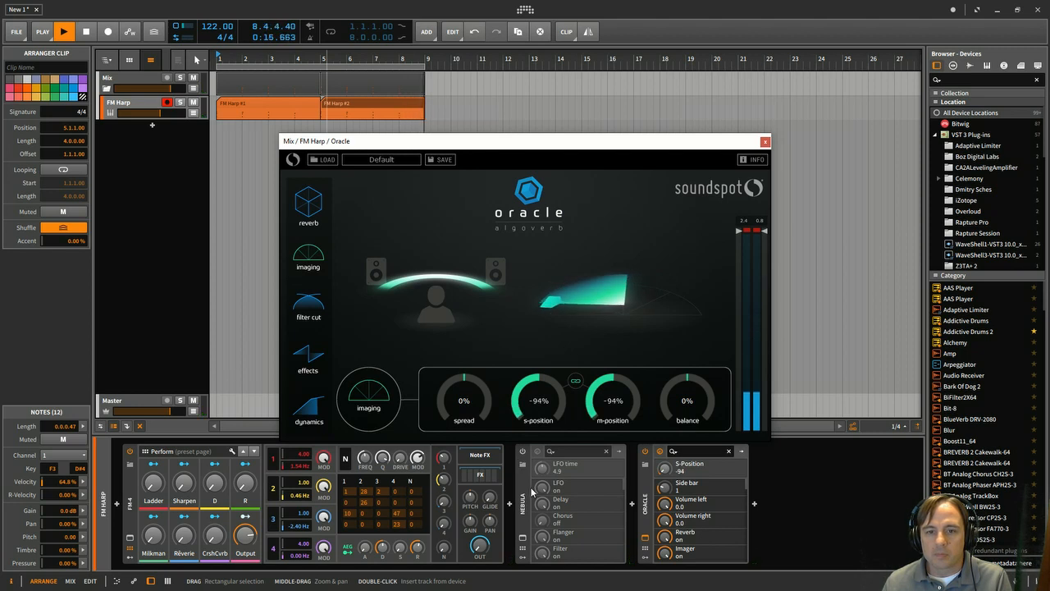
pyautogui.press('space')
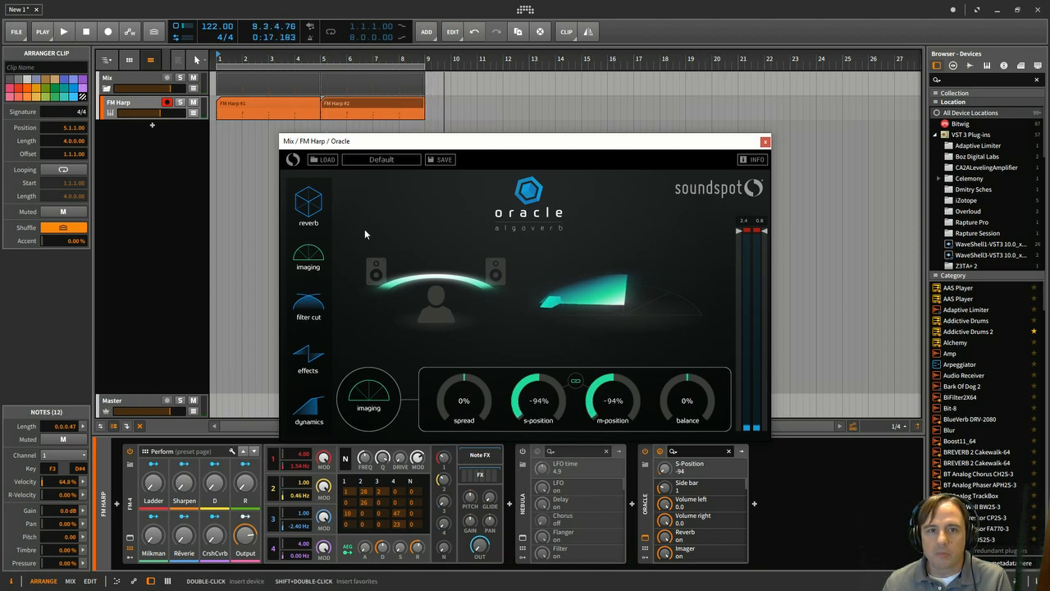
# Turn on arranger looping, restart playback and sweep the linked s-position and m-position up to 81%
pyautogui.click(331, 32)
pyautogui.press('space')
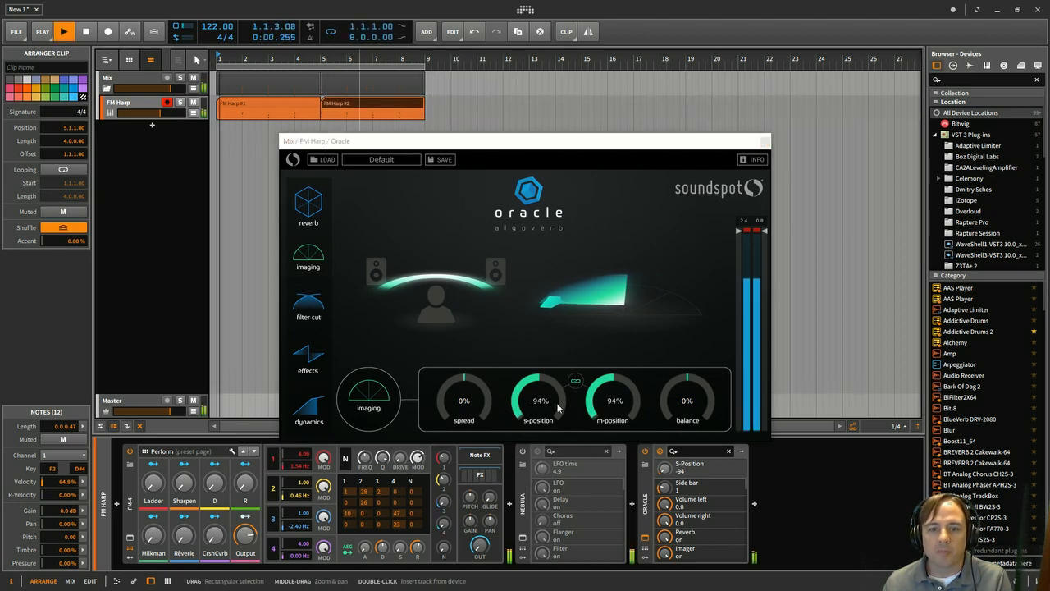
pyautogui.moveTo(535, 412); pyautogui.dragTo(542, 245)
pyautogui.moveTo(556, 197); pyautogui.dragTo(528, 314)
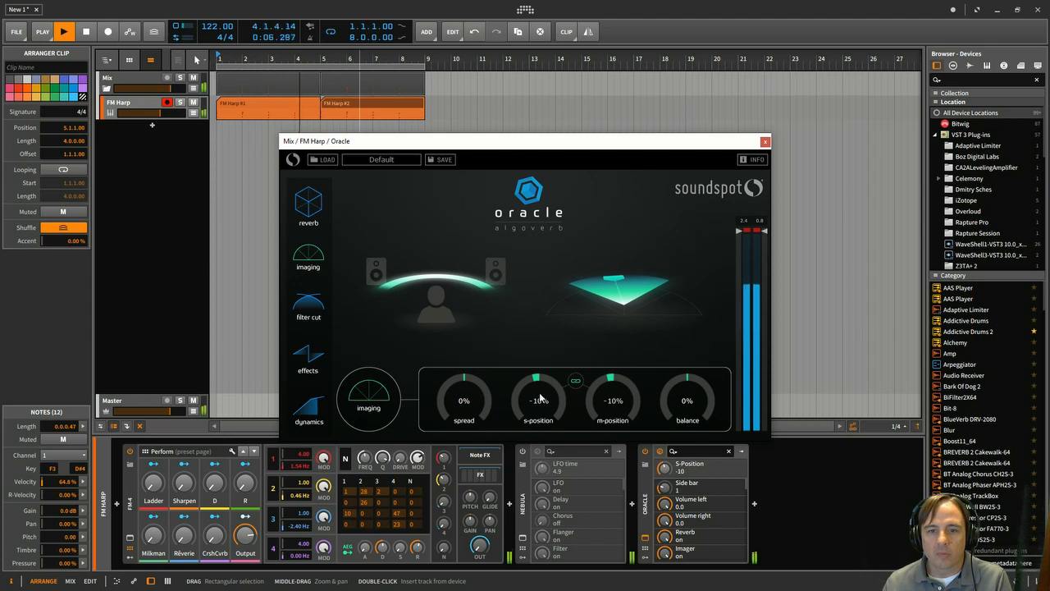
pyautogui.moveTo(535, 397); pyautogui.dragTo(538, 304)
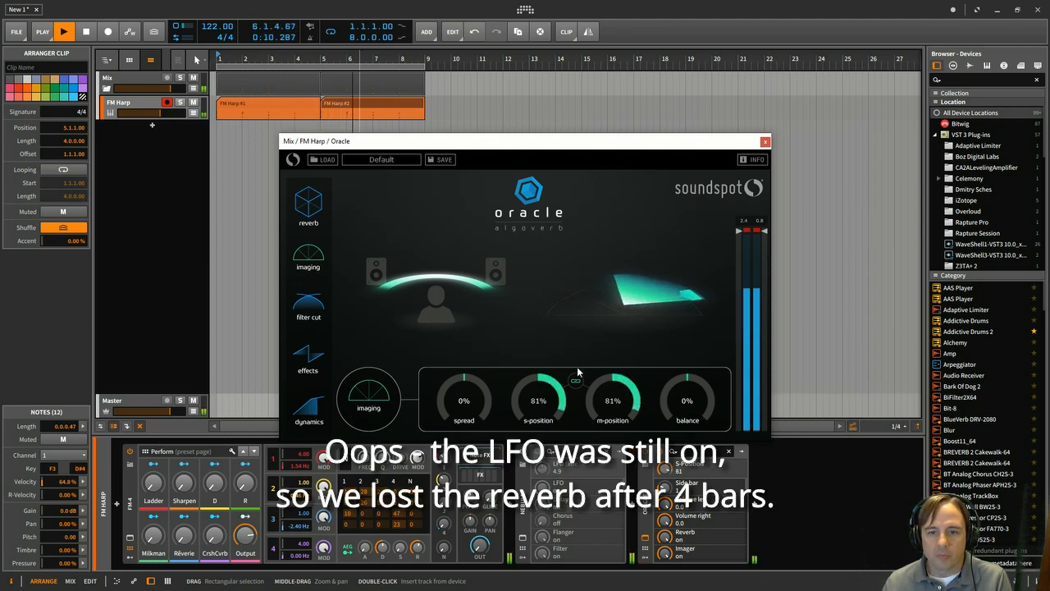
# Move only the m-position to 2%, set the balance to -54%, and reset both positions to 0% with the link back on
pyautogui.moveTo(618, 385); pyautogui.dragTo(584, 475)
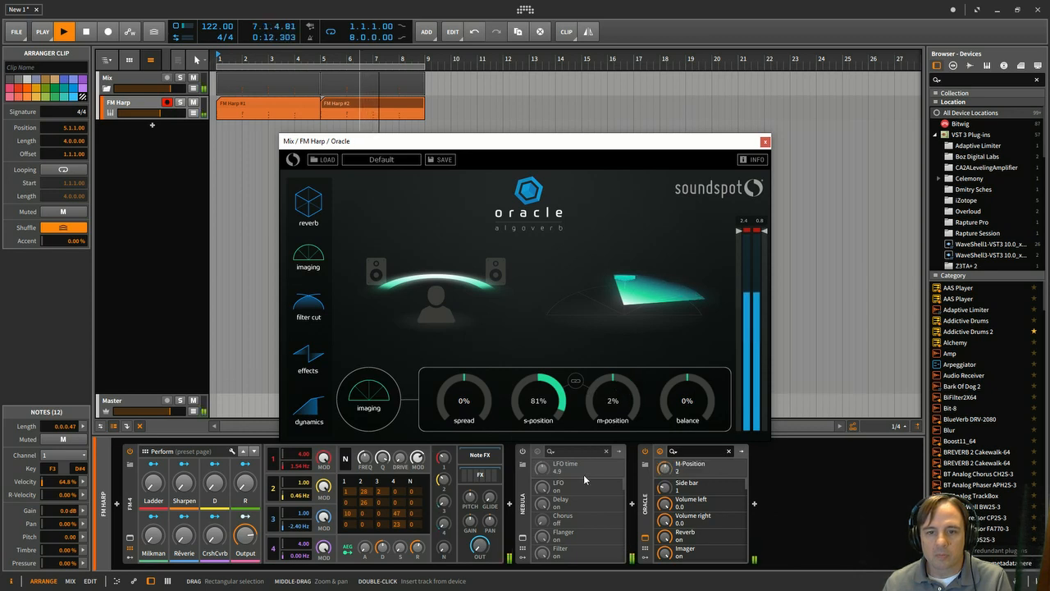
pyautogui.click(575, 383)
pyautogui.moveTo(686, 402); pyautogui.dragTo(644, 457)
pyautogui.doubleClick(538, 396)
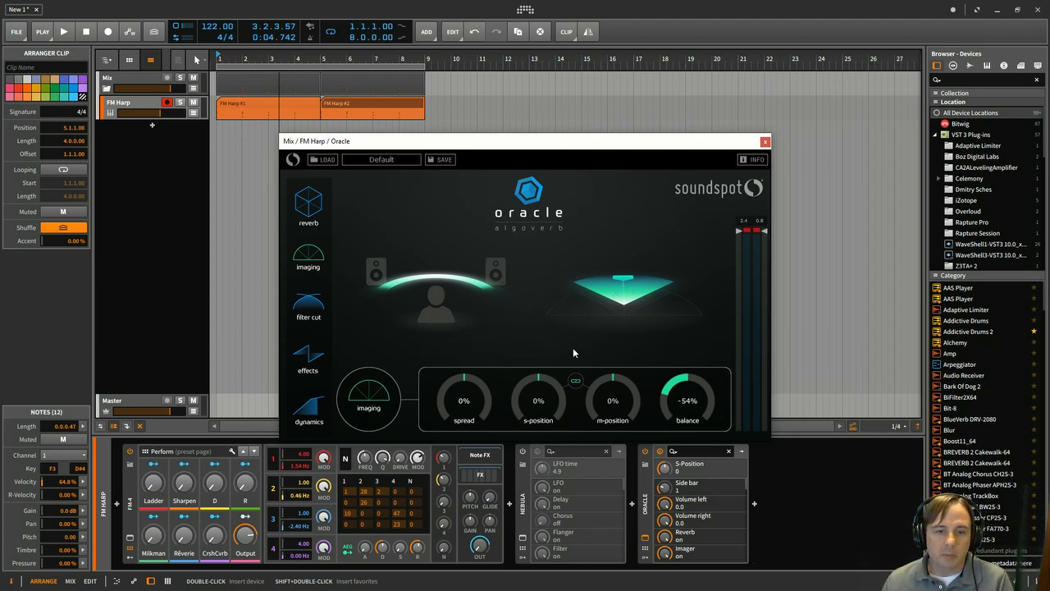
# Turn on Oracle's filter cut
pyautogui.click(310, 304)
pyautogui.click(371, 406)
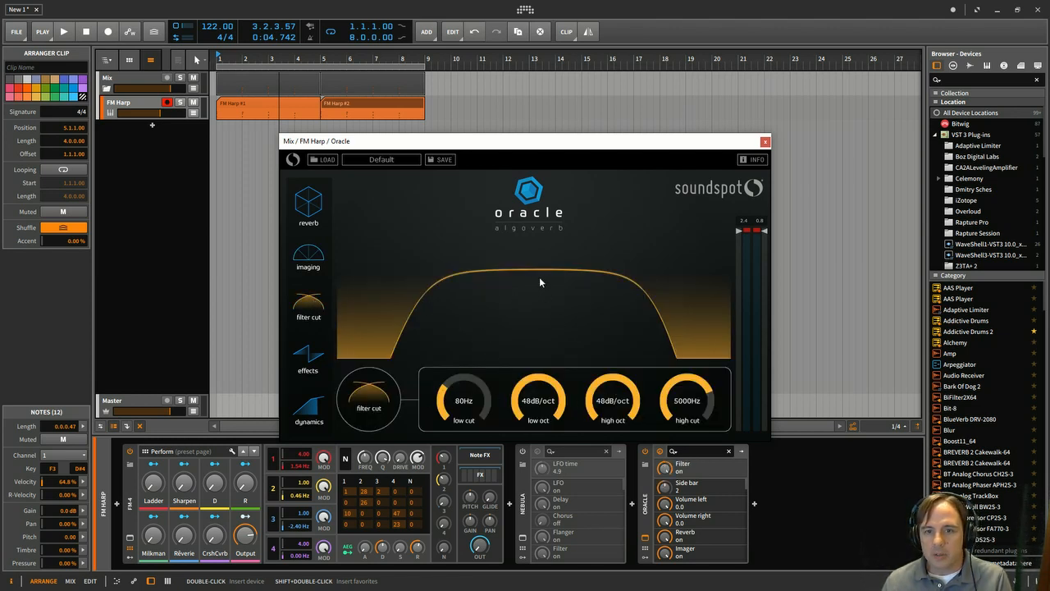
# Try Oracle's dynamics during playback, switch it off again and stop the track
pyautogui.click(312, 350)
pyautogui.click(310, 408)
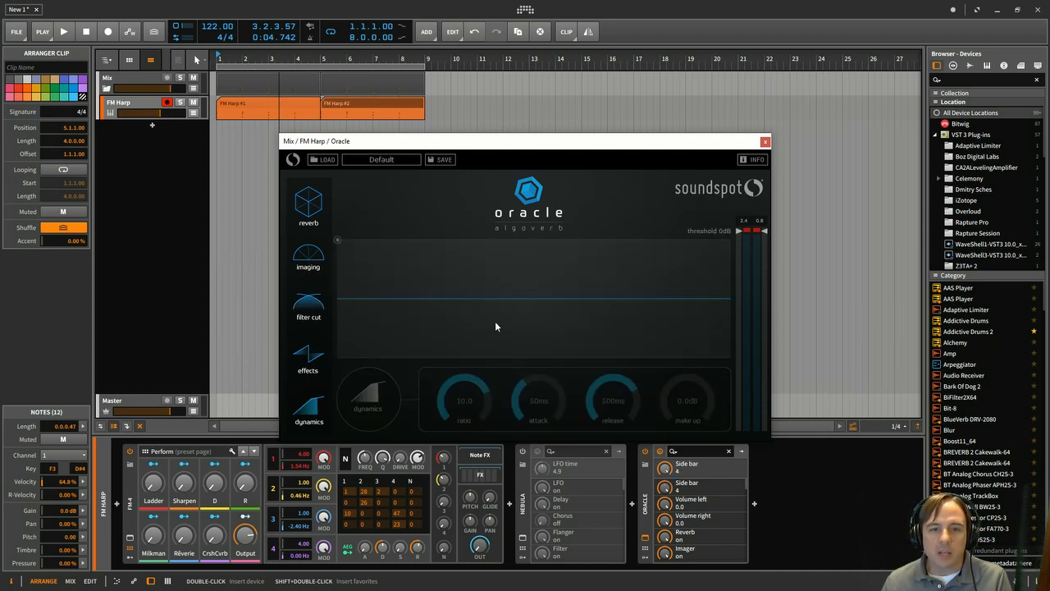
pyautogui.click(365, 399)
pyautogui.press('space')
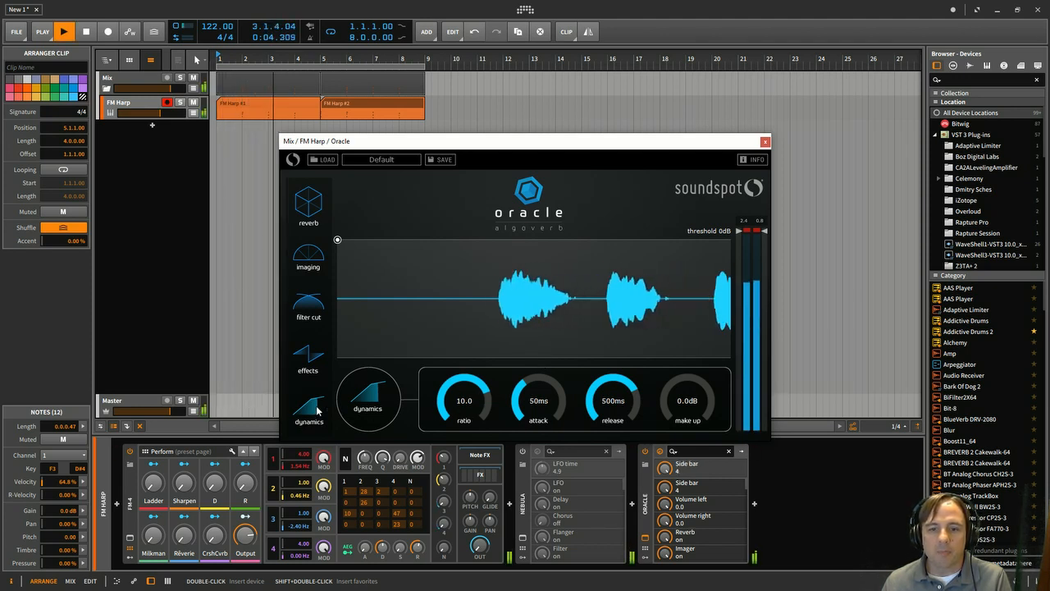
pyautogui.click(367, 401)
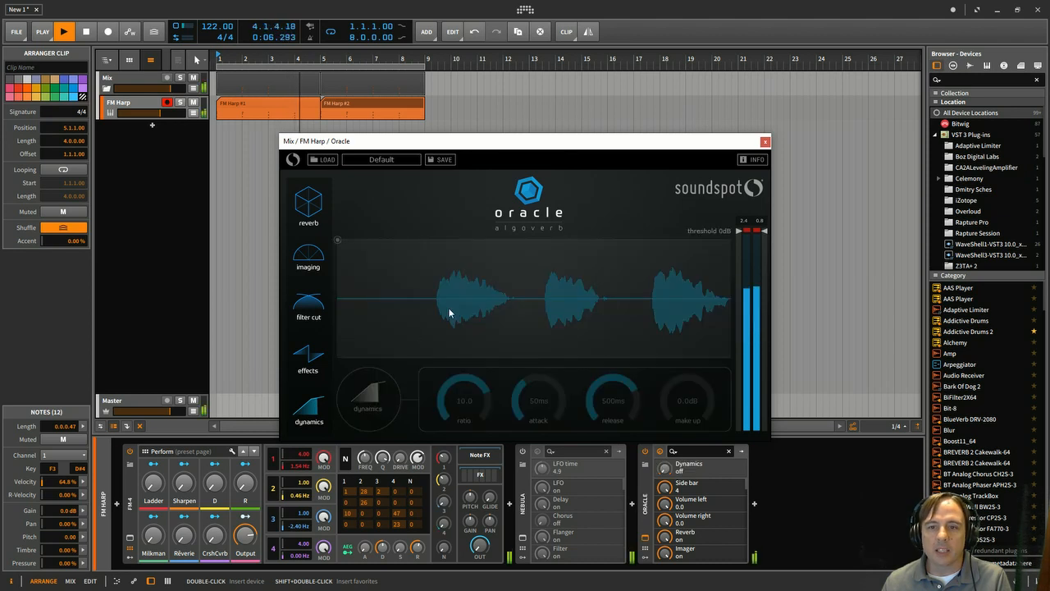
pyautogui.press('space')
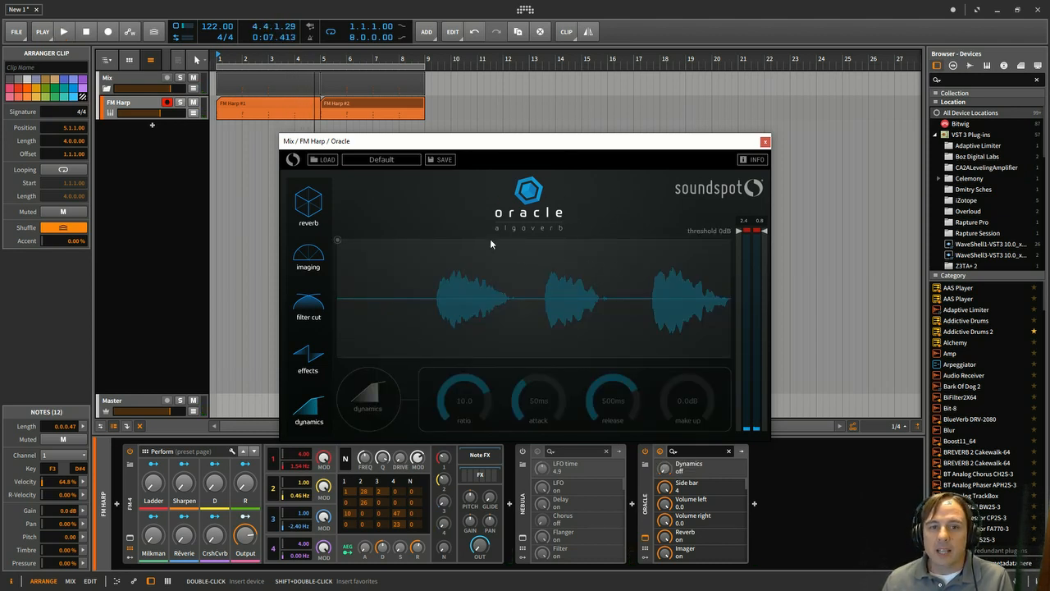
# Return to the LFO in Oracle's effects section
pyautogui.click(309, 365)
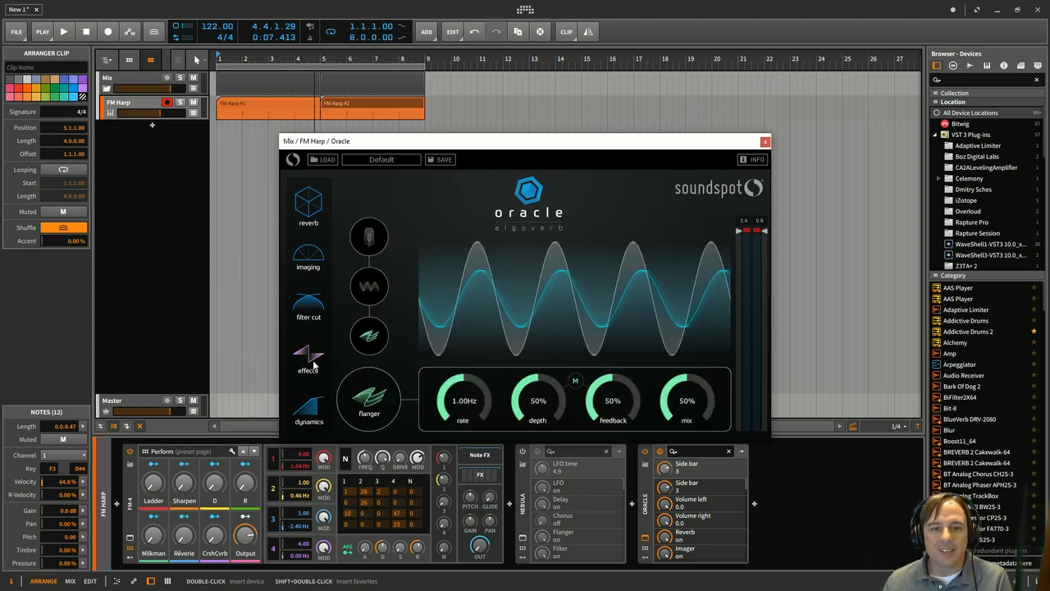
pyautogui.click(370, 287)
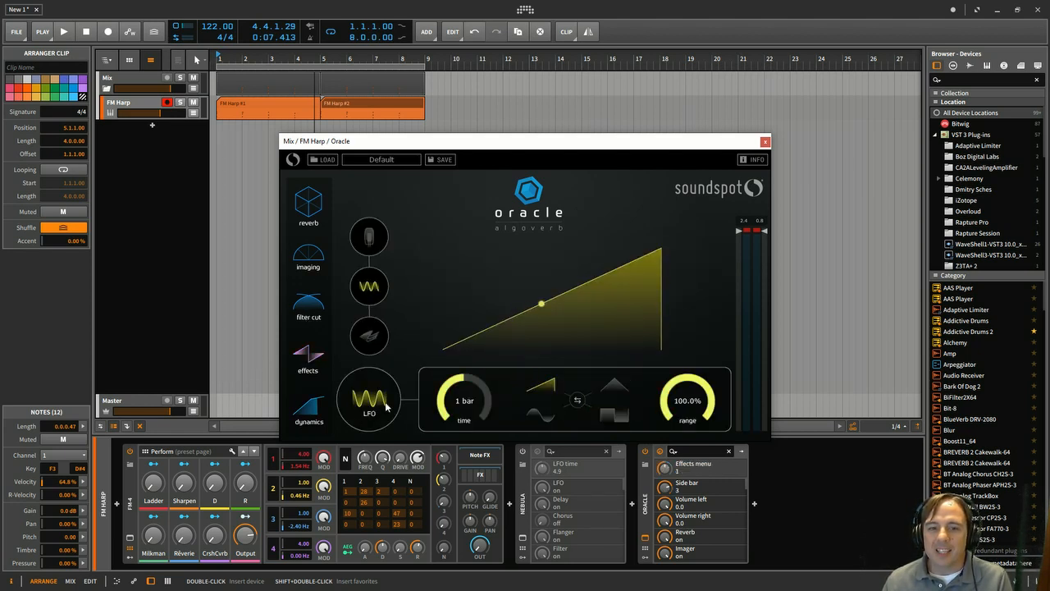